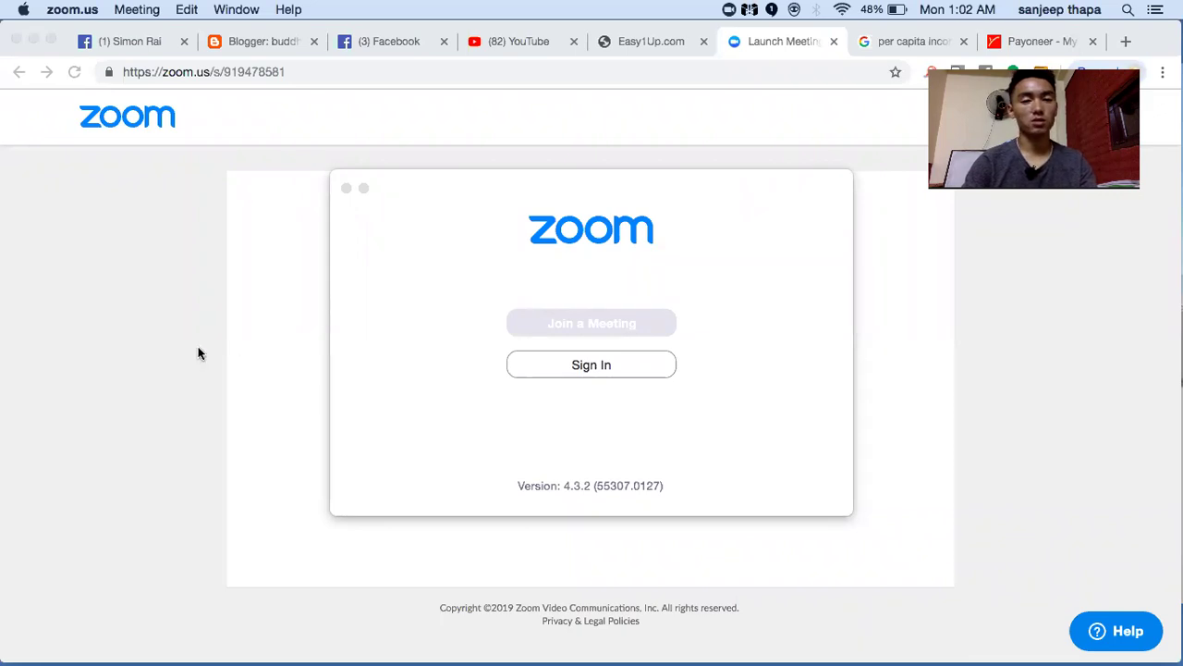
# Step: Let the Zoom meeting launch, then return to the YouTube Copyright School quiz tab
pyautogui.click(345, 188)
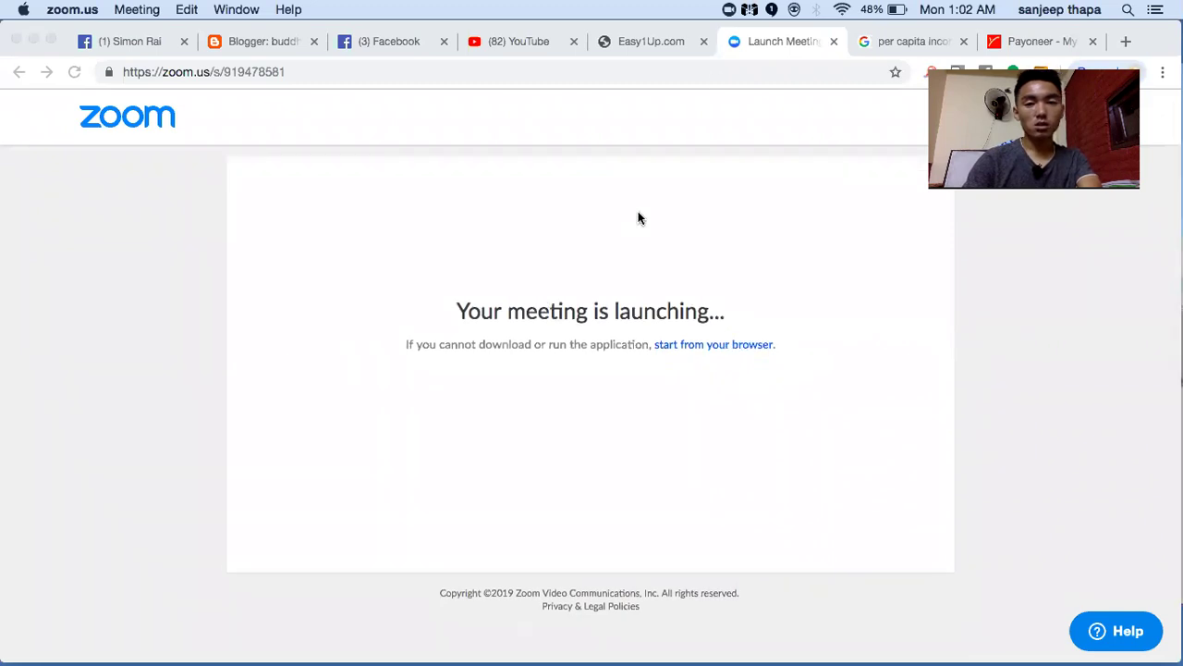
pyautogui.click(529, 45)
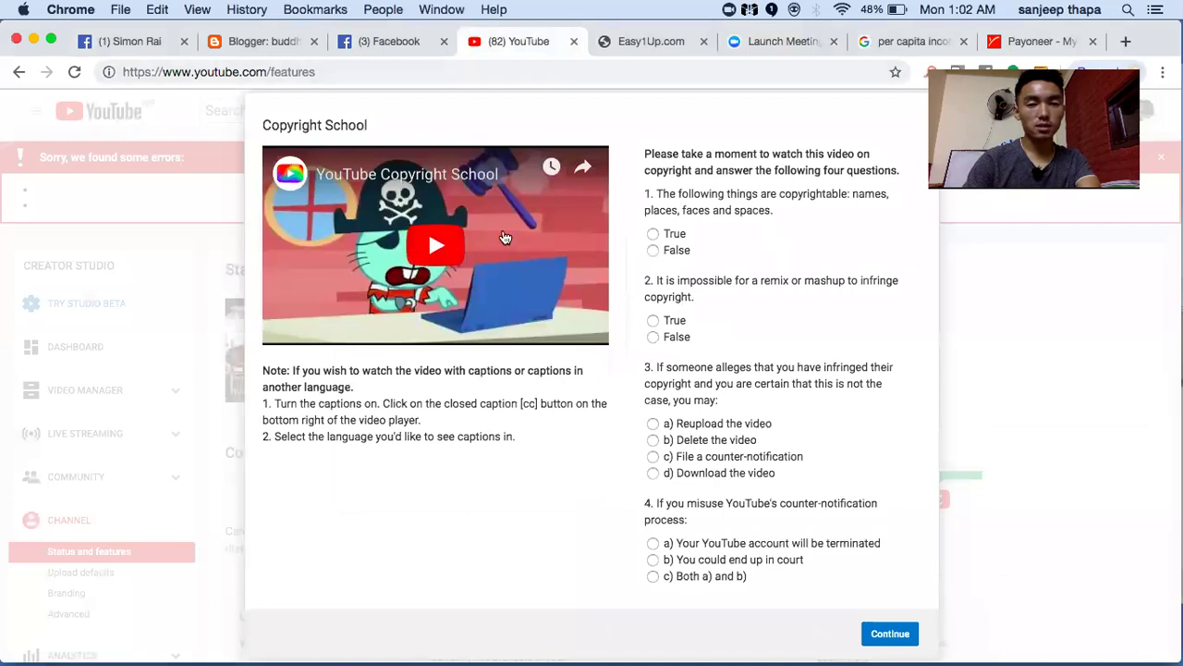
# Step: Go back to the channel page and pick Creator Studio from the avatar menu, reopening the quiz
pyautogui.click(19, 73)
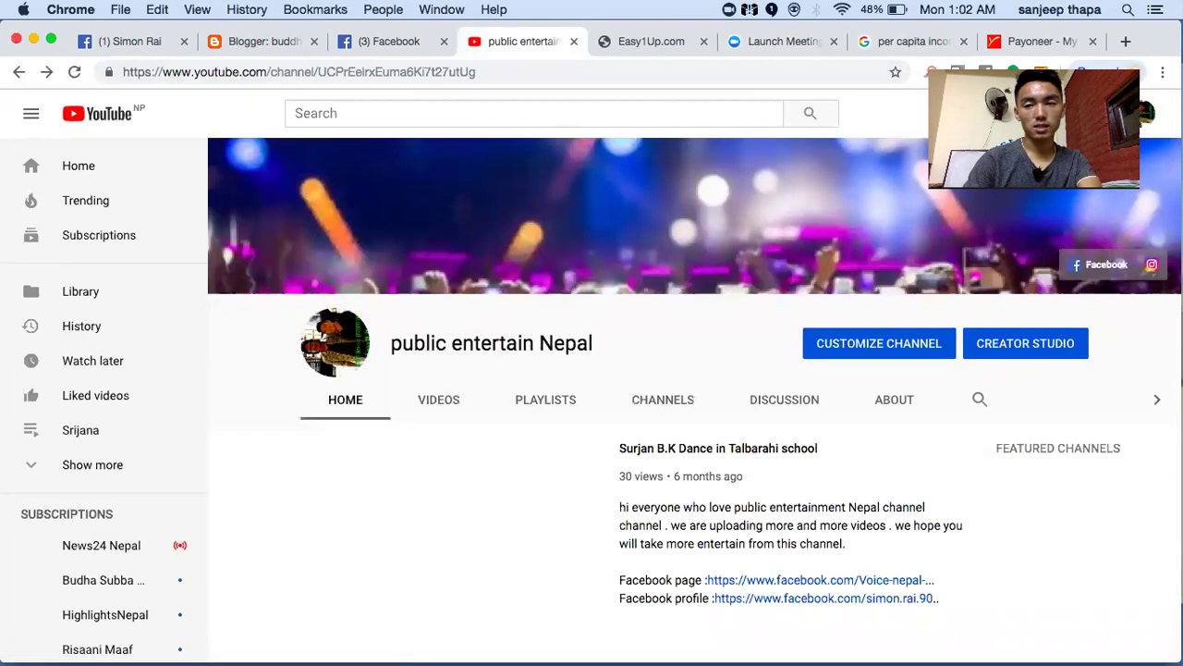
pyautogui.click(1146, 113)
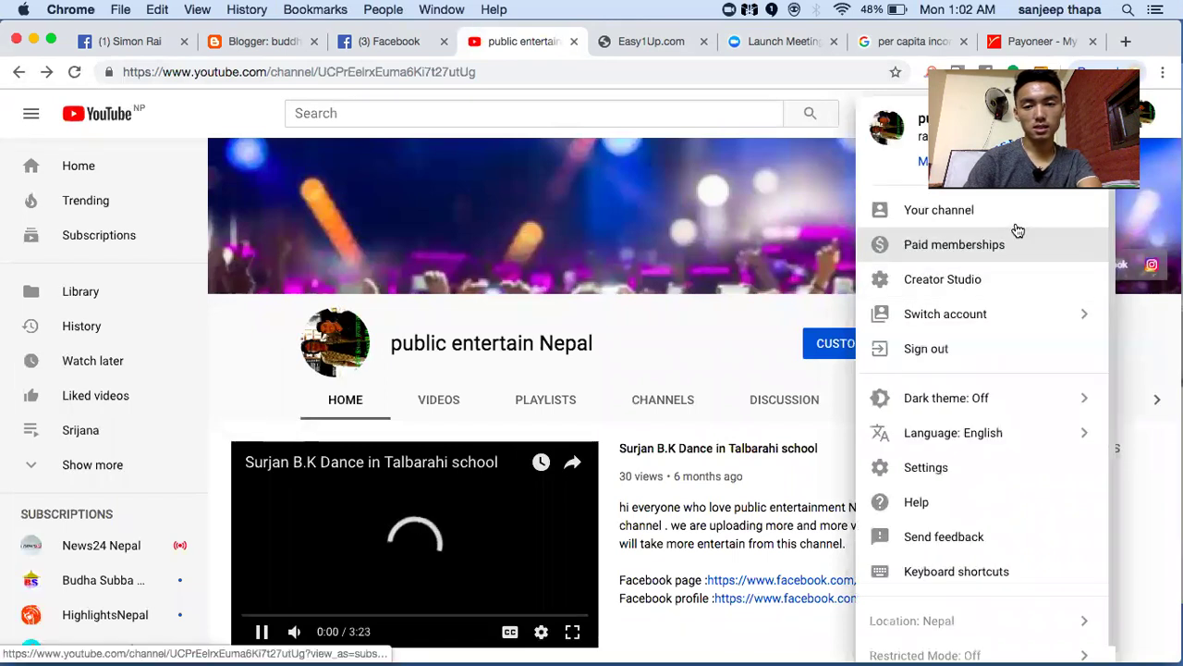
pyautogui.click(1001, 279)
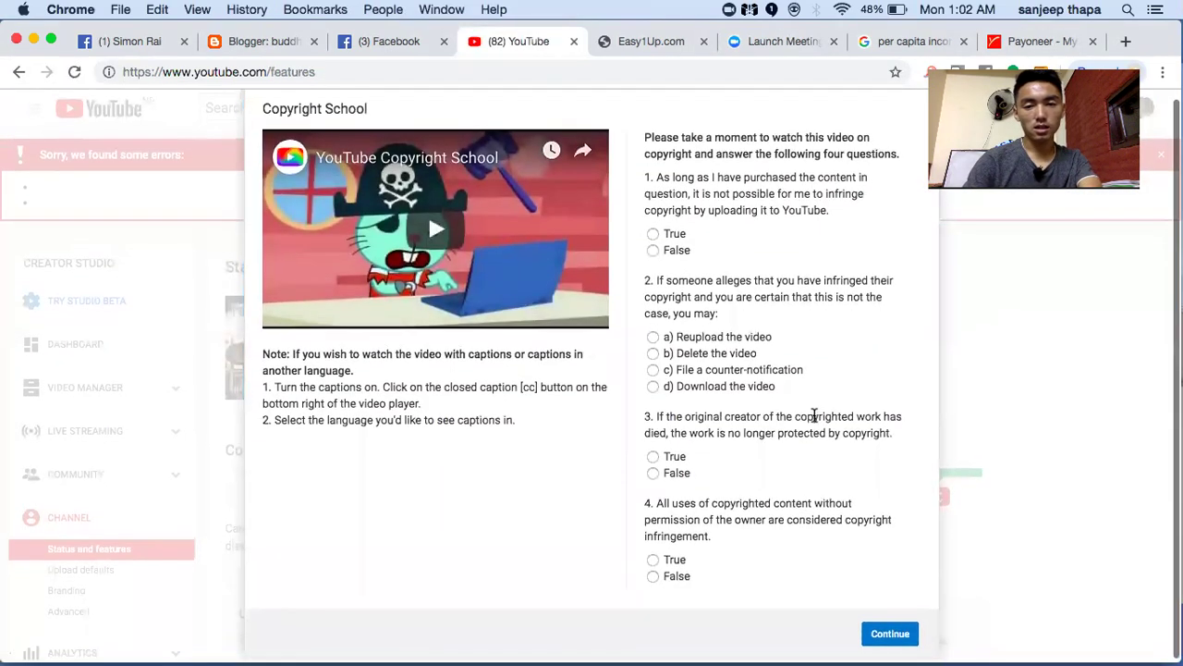
pyautogui.scroll(-1, 814, 421)
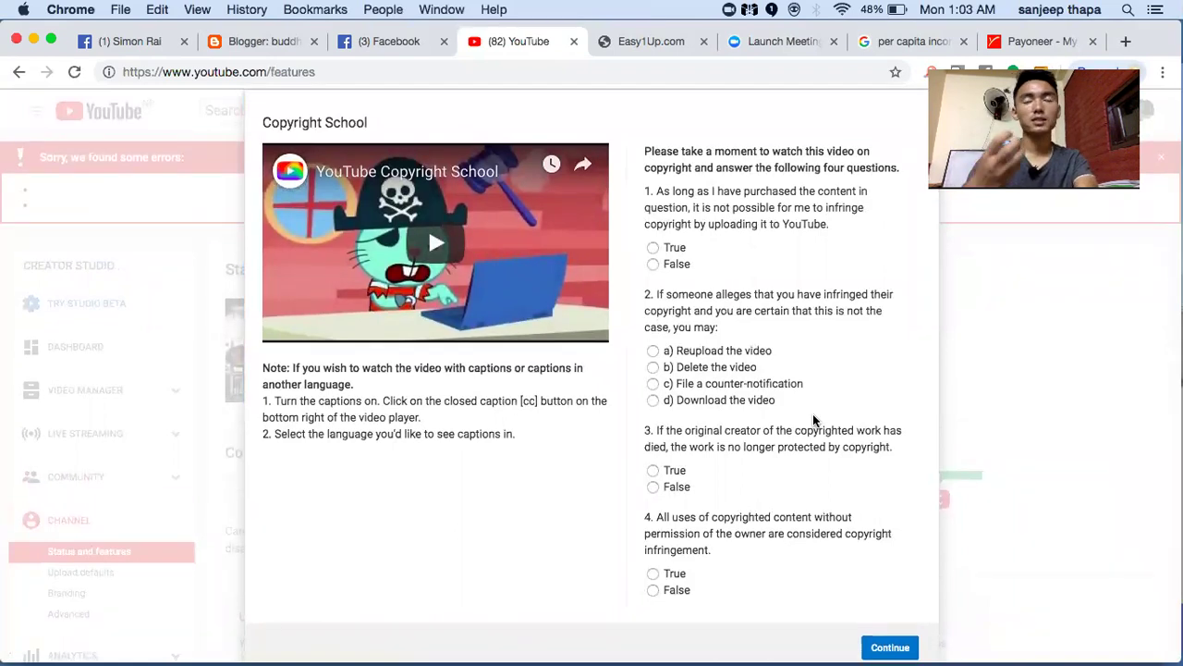
pyautogui.scroll(1, 814, 421)
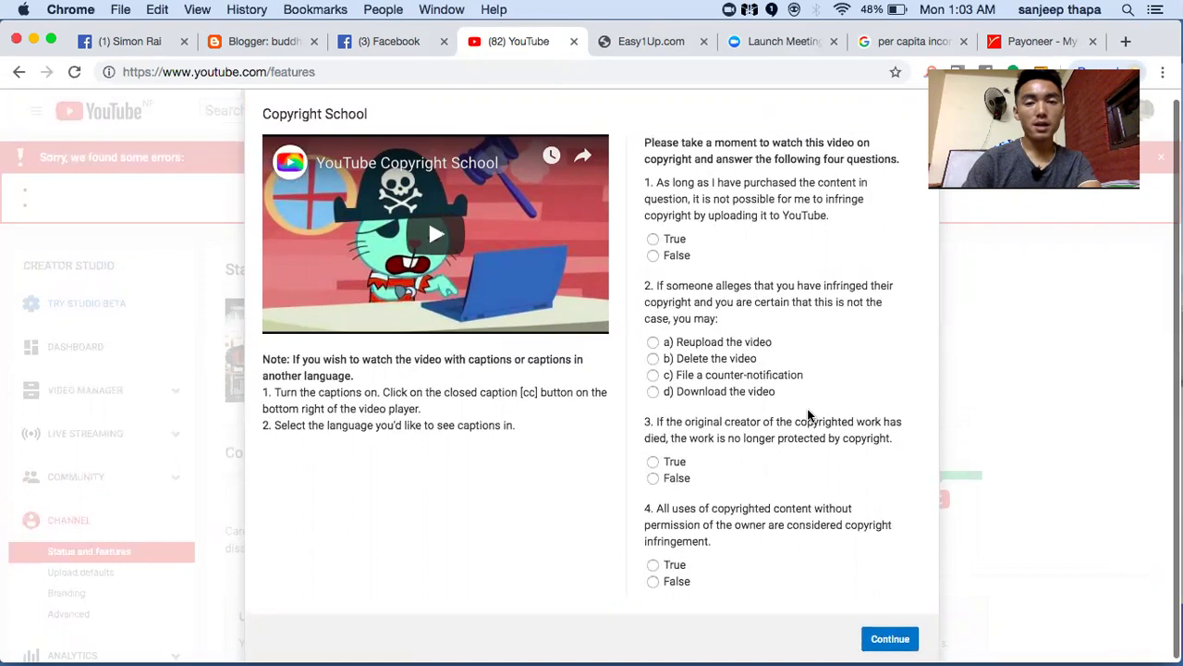
pyautogui.scroll(-1, 807, 416)
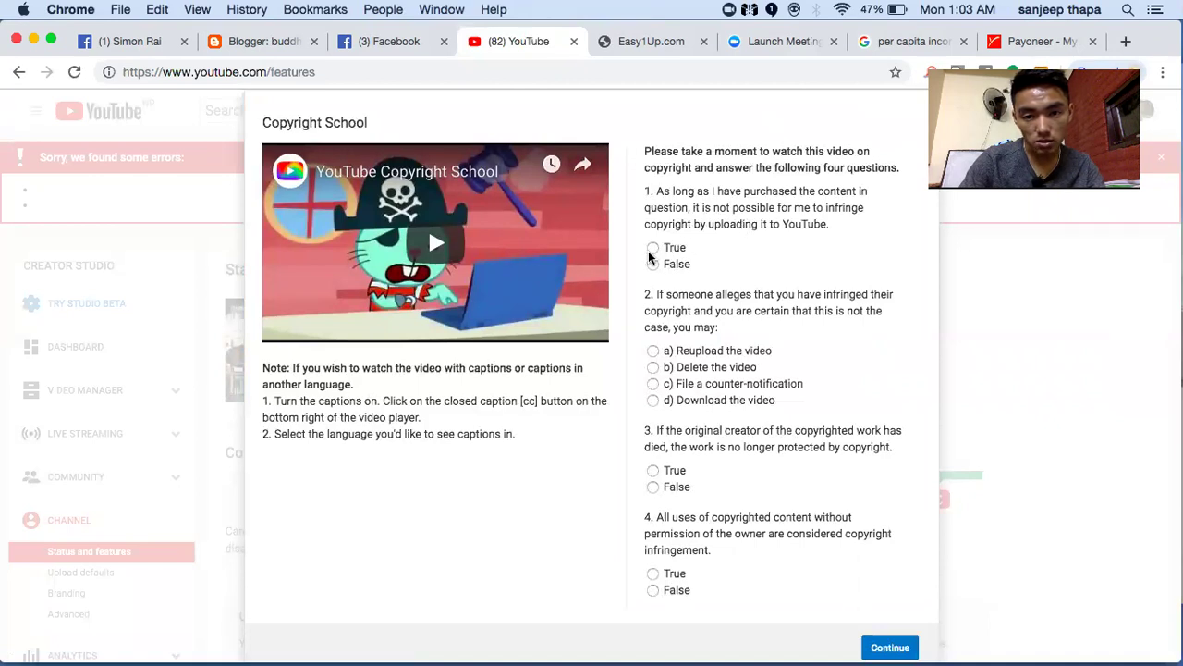
# Step: Answer the four questions: True, Reupload the video, False, and False
pyautogui.click(652, 250)
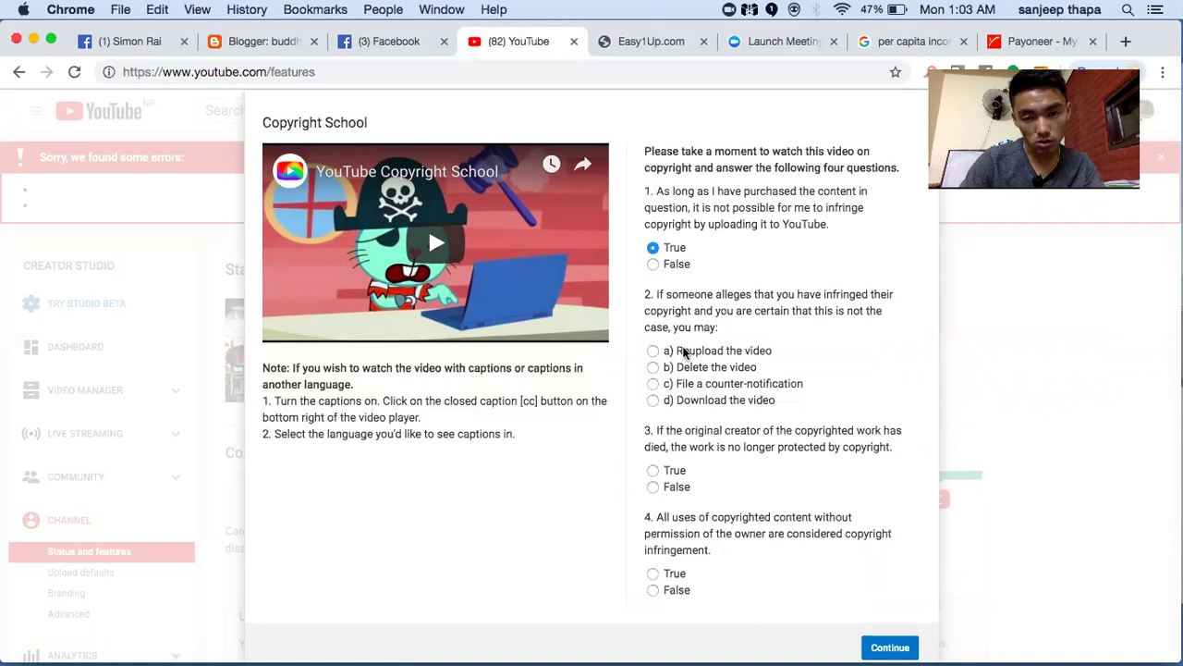
pyautogui.scroll(-1, 684, 348)
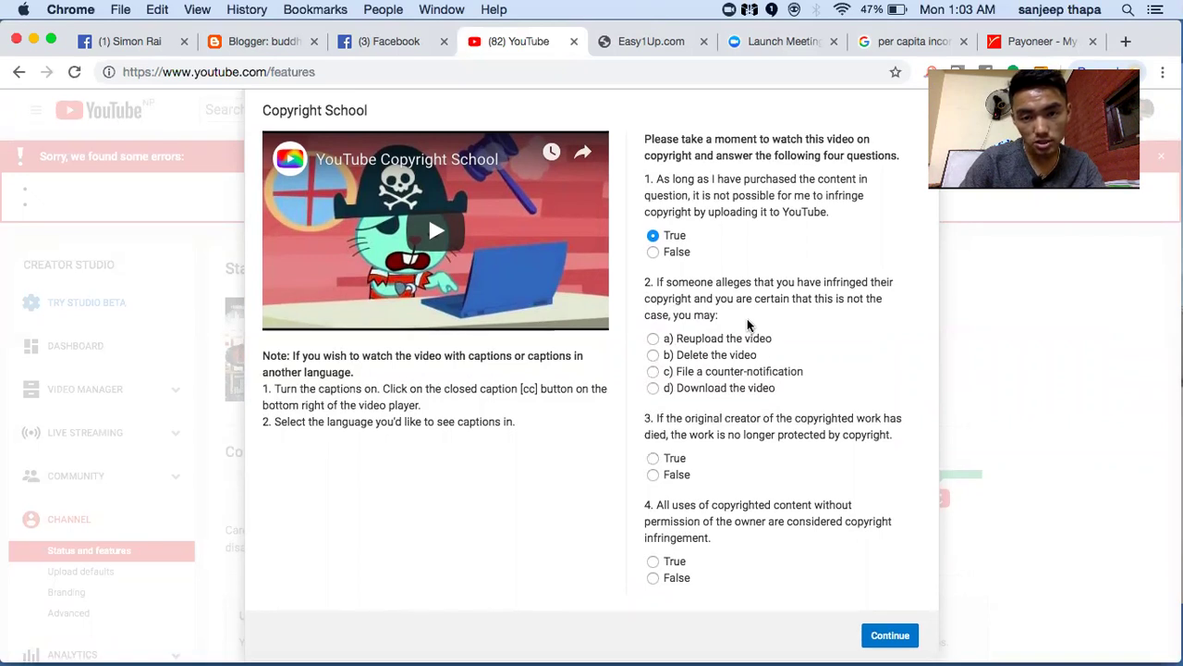
pyautogui.scroll(-1, 833, 344)
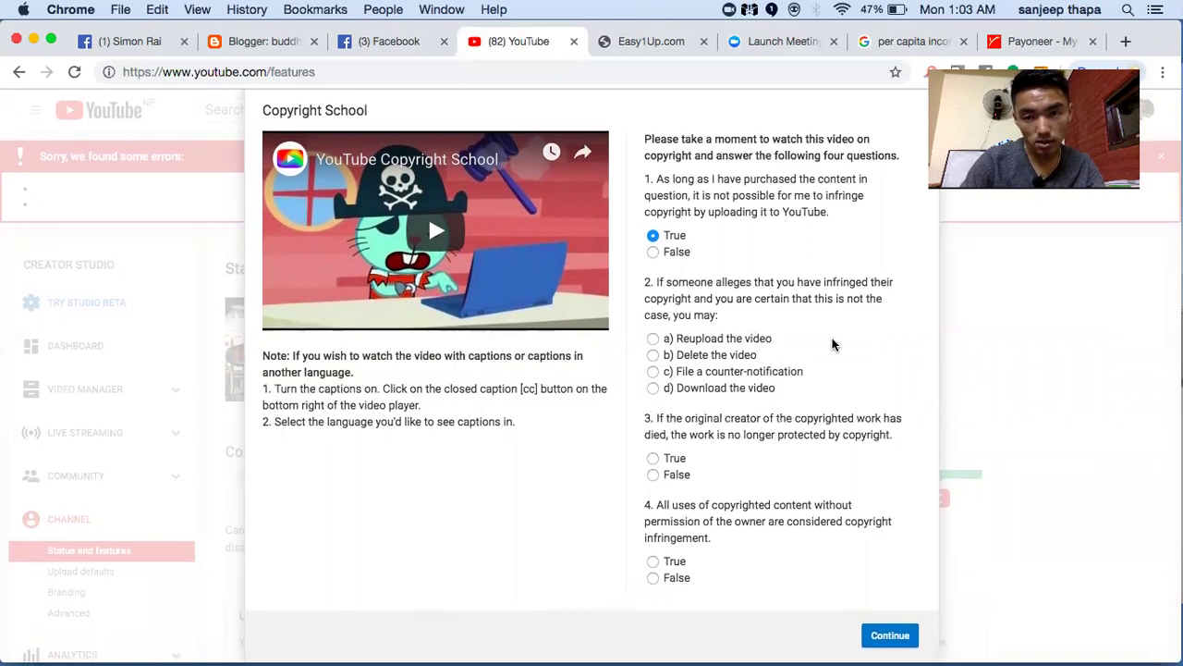
pyautogui.scroll(1, 833, 344)
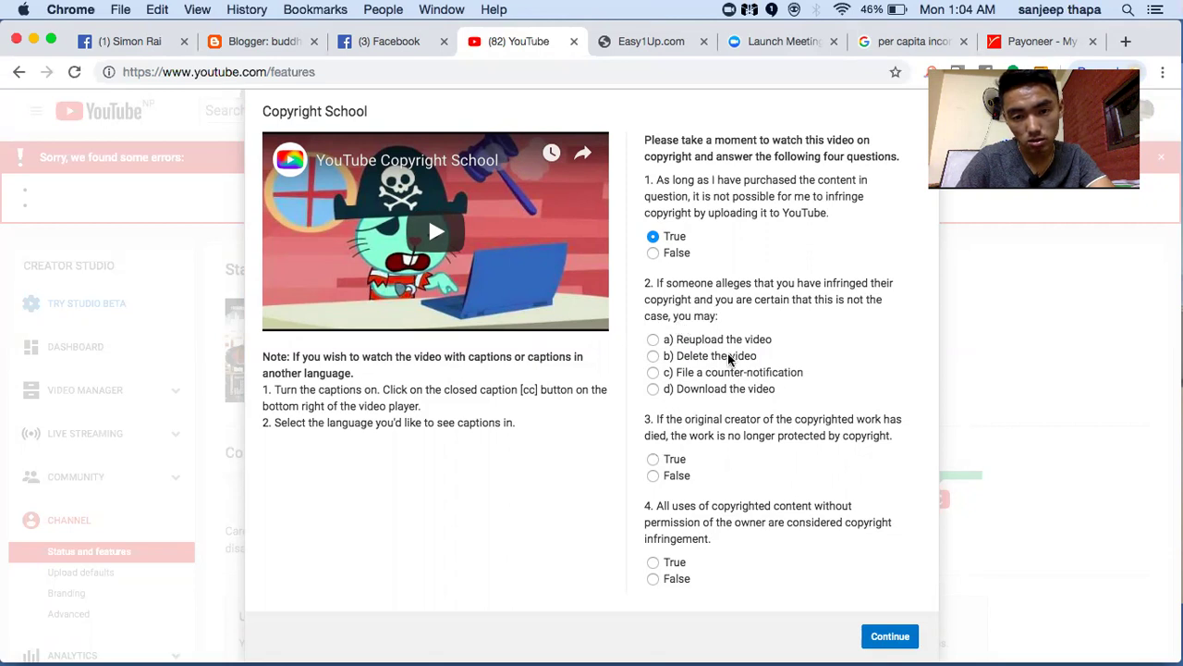
pyautogui.click(653, 339)
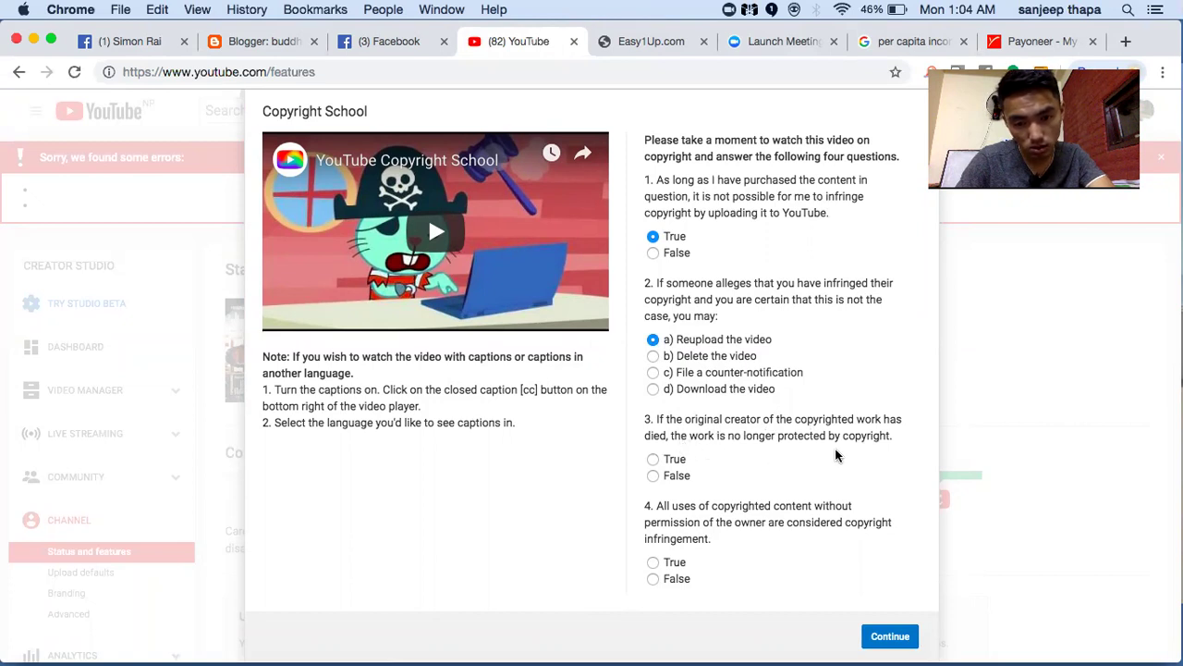
pyautogui.click(653, 475)
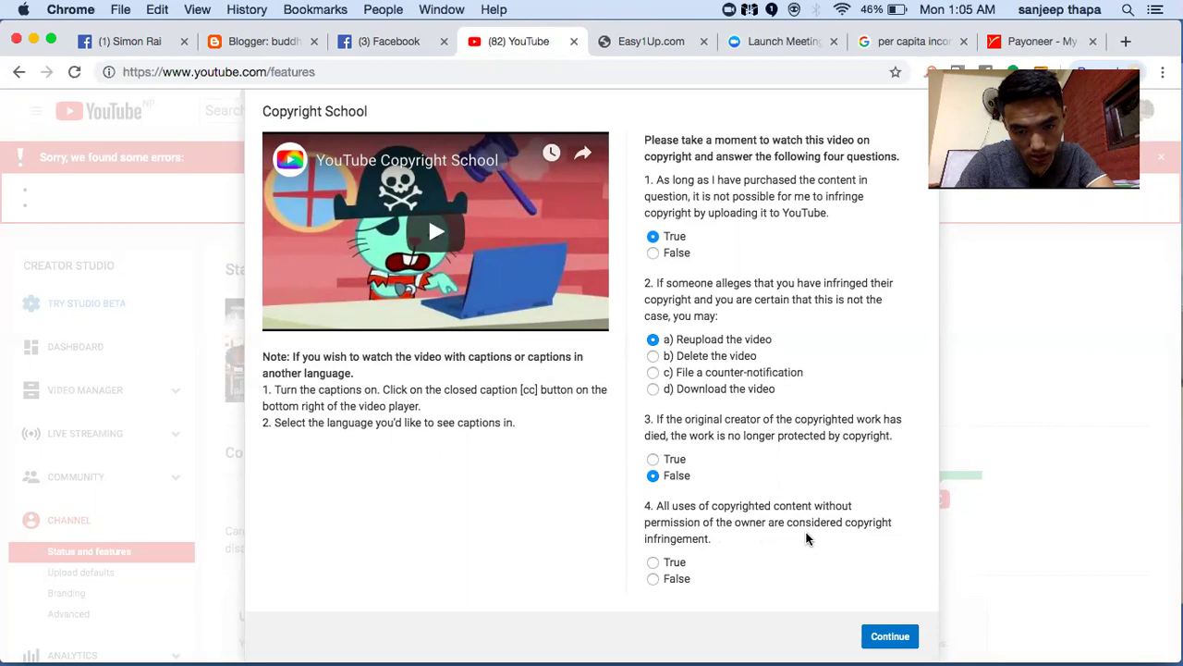
pyautogui.click(653, 579)
# Step: Submit the answers, review the evaluation showing two wrong, and start a fresh attempt
pyautogui.click(878, 636)
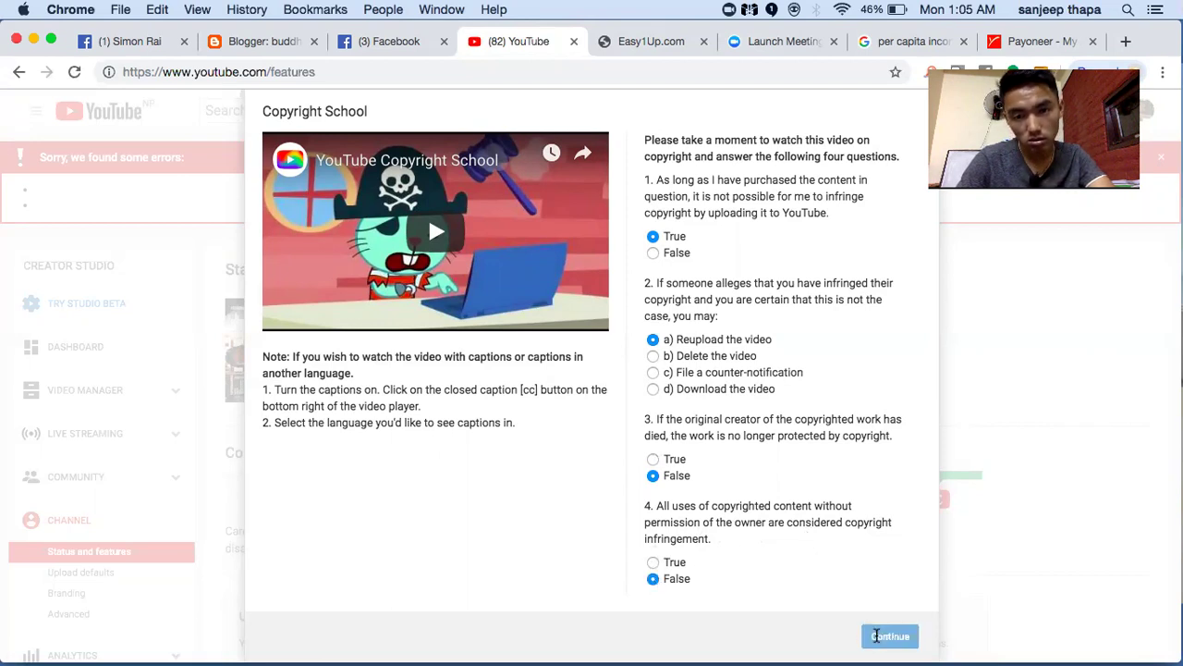
pyautogui.scroll(-3, 888, 592)
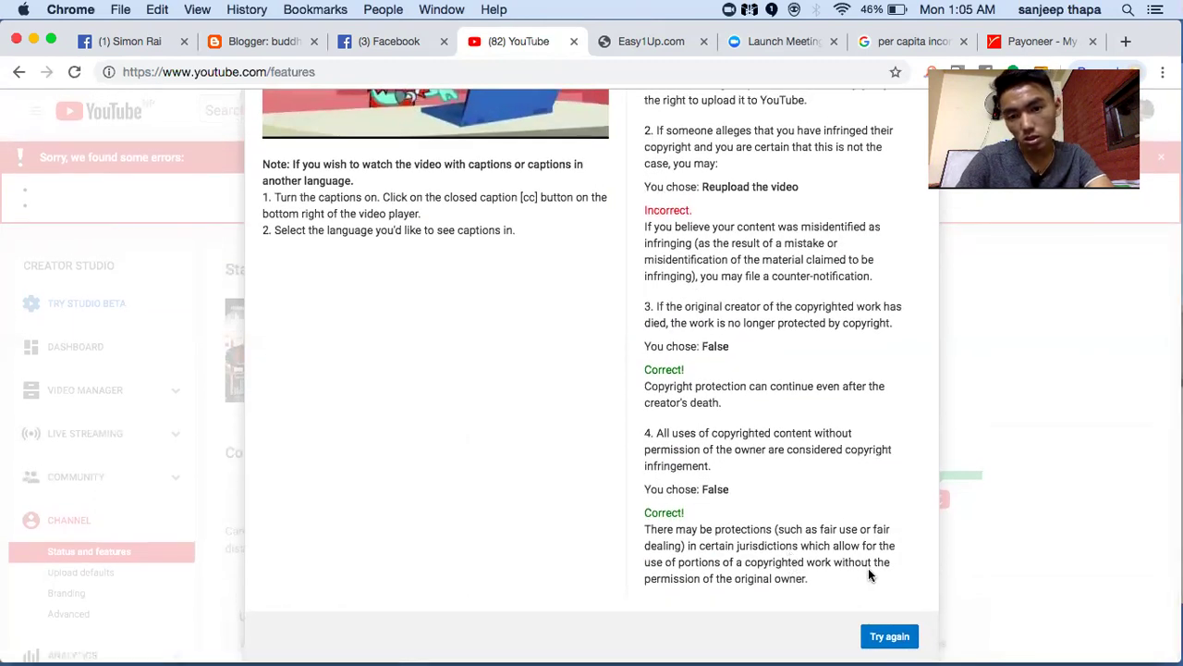
pyautogui.scroll(5, 834, 514)
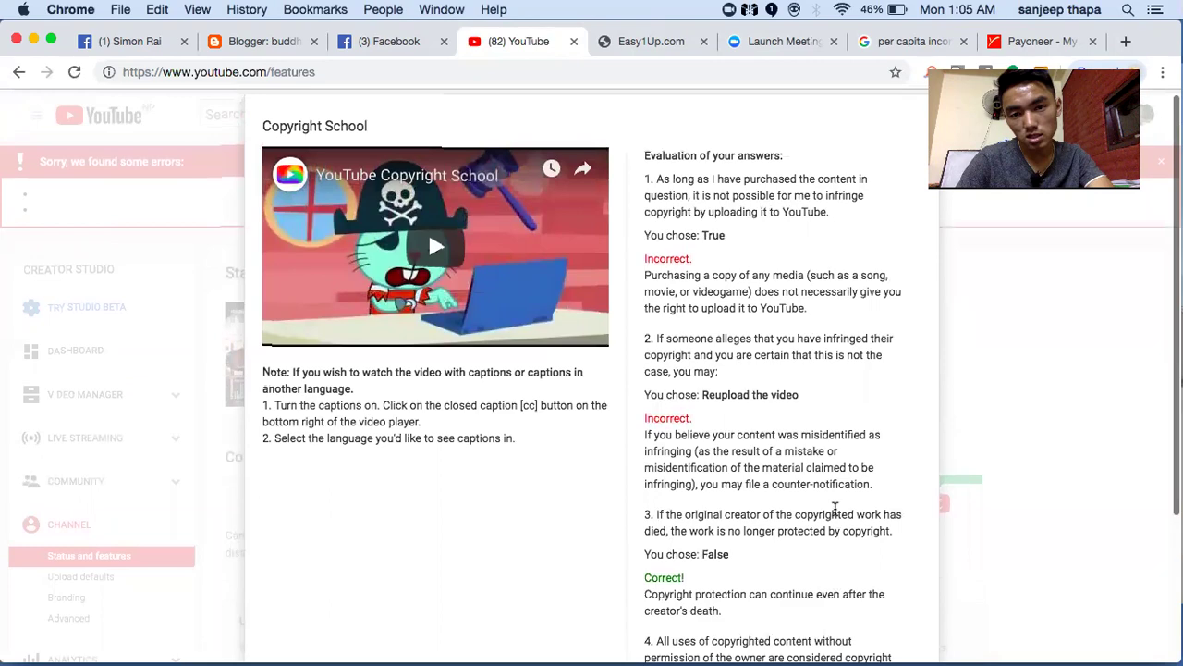
pyautogui.scroll(-5, 835, 509)
pyautogui.scroll(1, 835, 508)
pyautogui.scroll(5, 835, 507)
pyautogui.scroll(-1, 835, 507)
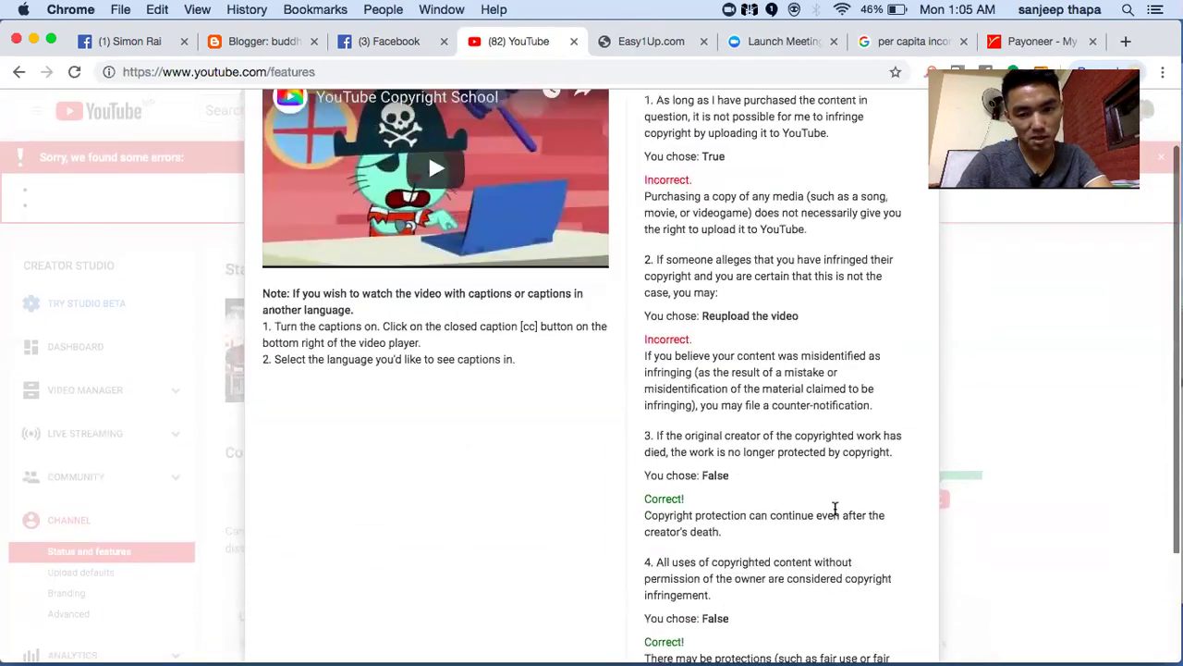
pyautogui.scroll(-2, 835, 514)
pyautogui.click(898, 634)
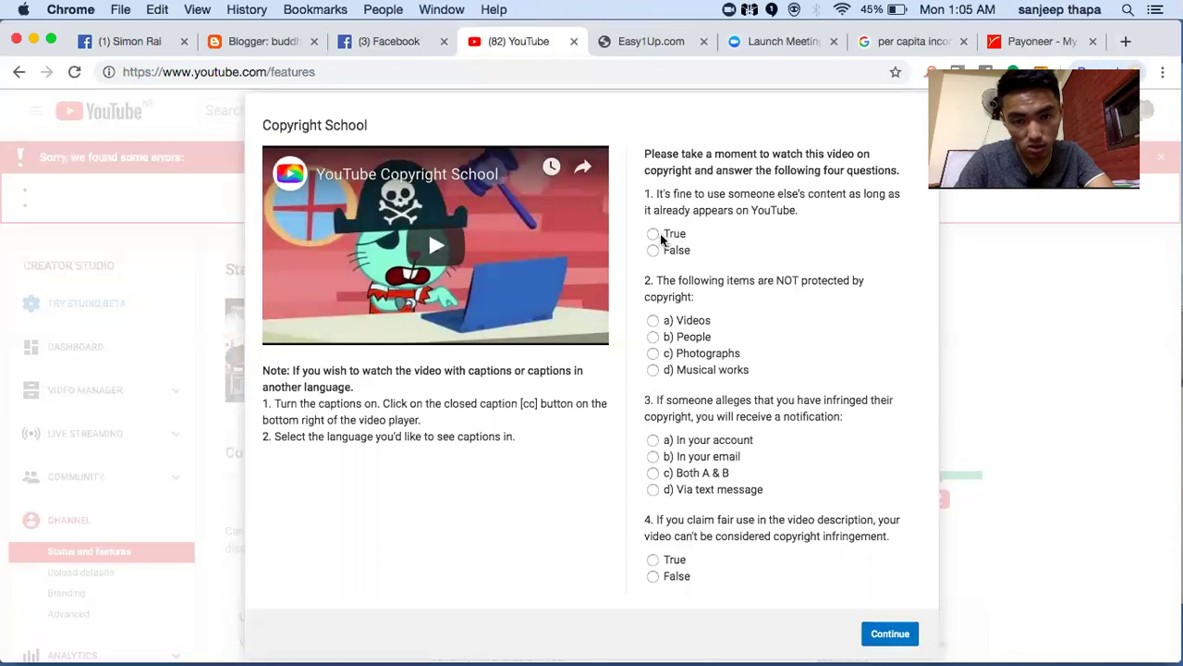
# Step: Answer False for question 1, Photographs for question 2, and In your email for question 3
pyautogui.click(653, 250)
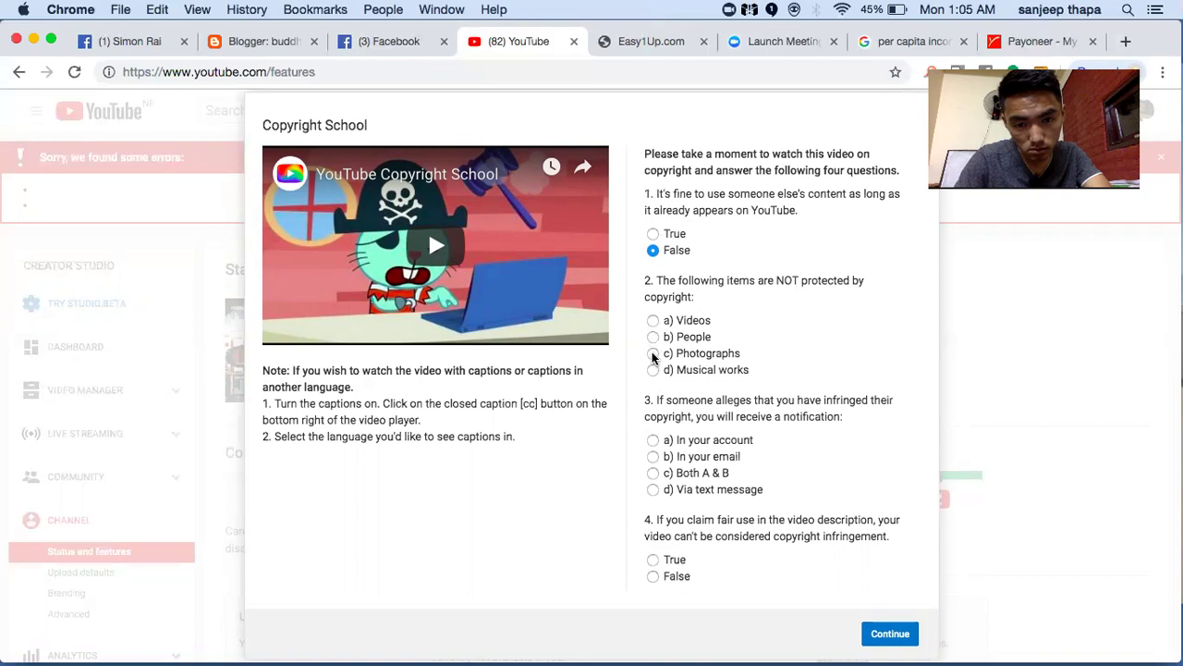
pyautogui.click(654, 354)
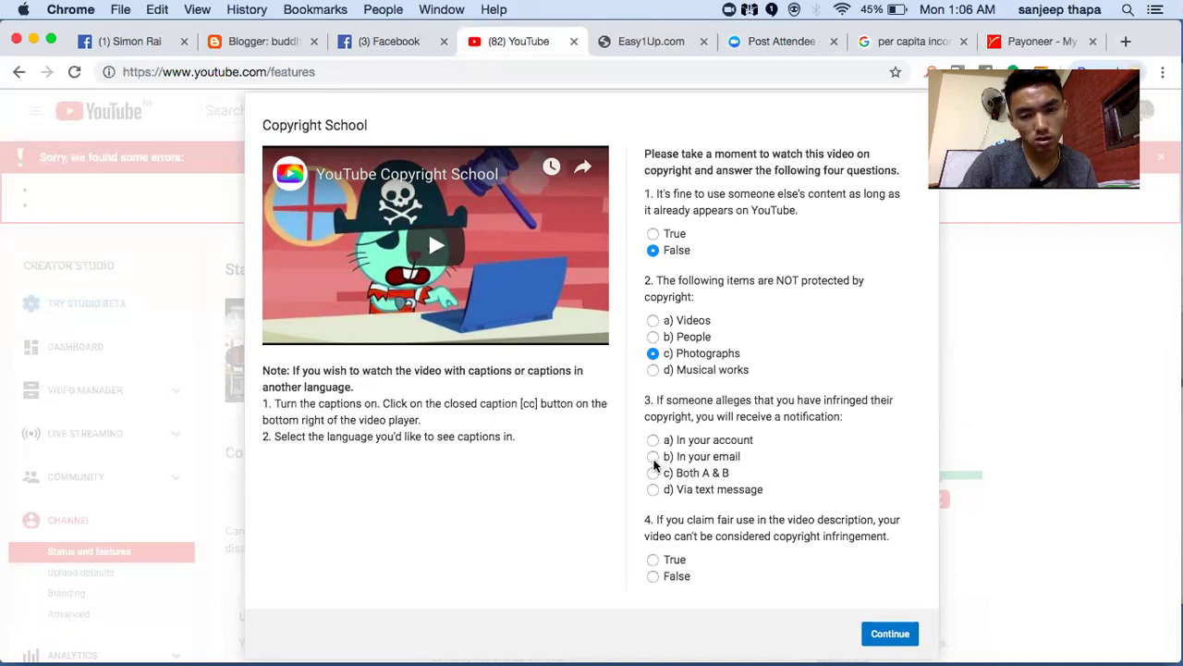
pyautogui.click(654, 459)
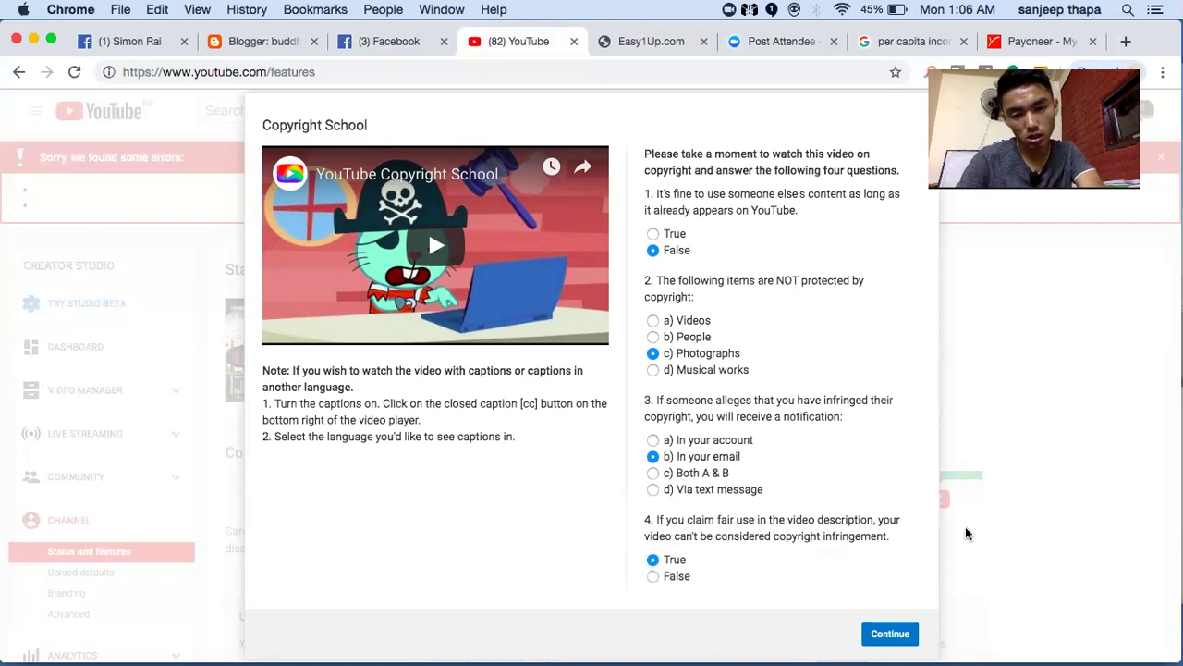
# Step: Submit the second attempt, check the three incorrect answers, and retake with new questions
pyautogui.click(889, 633)
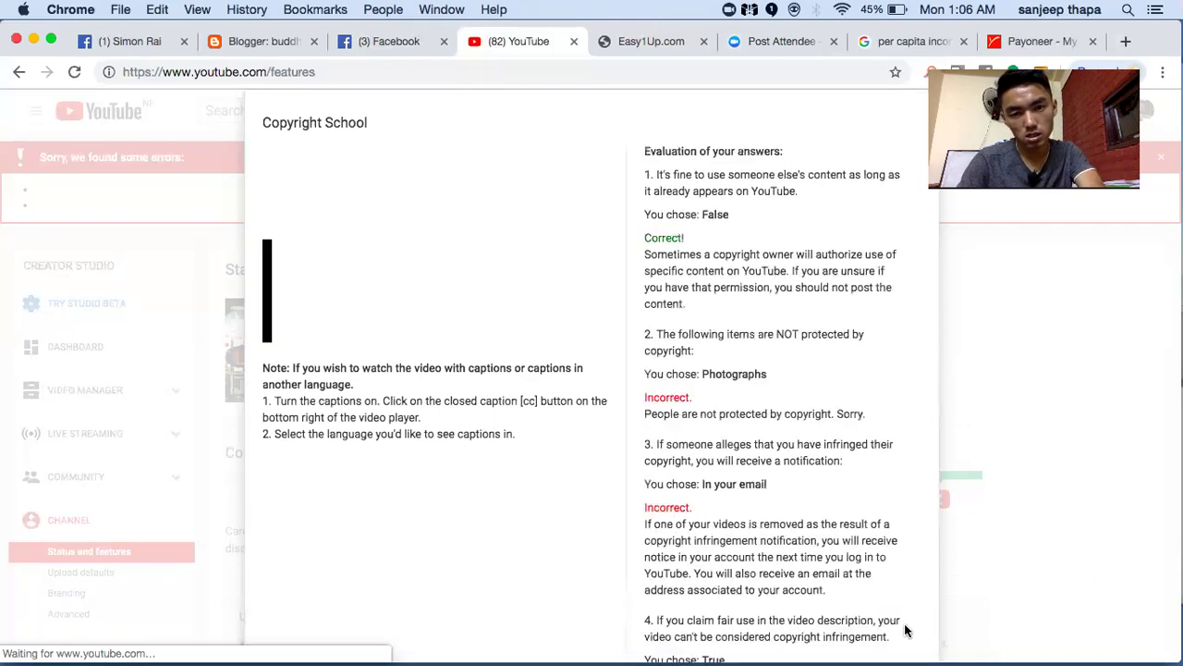
pyautogui.scroll(-4, 786, 566)
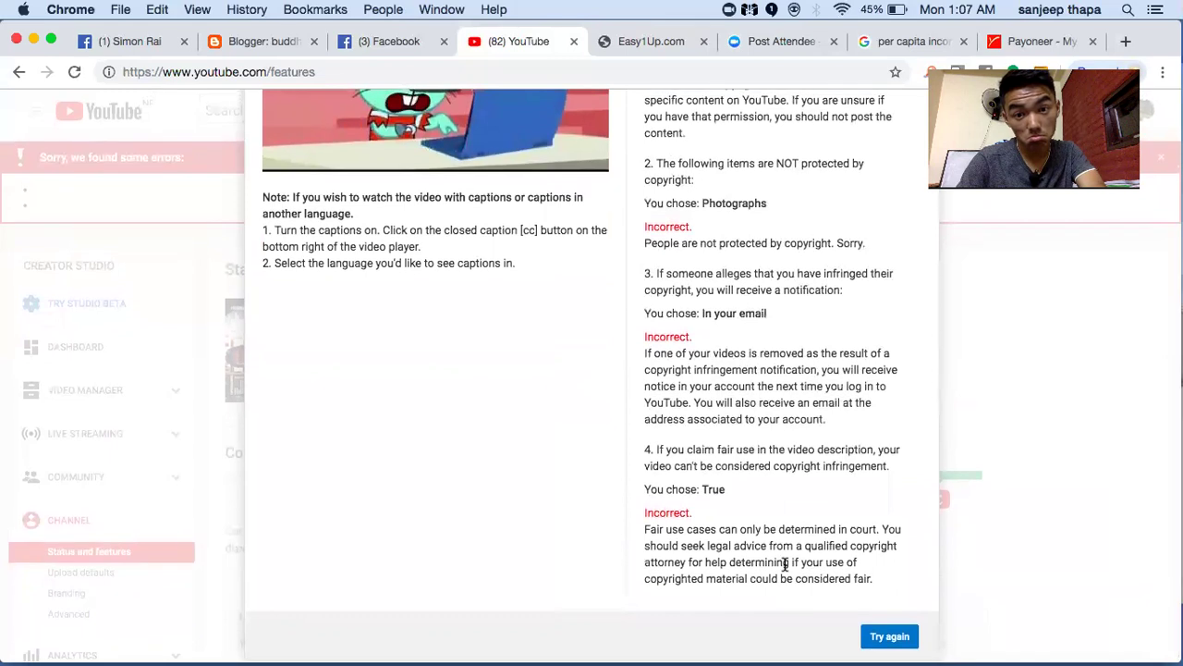
pyautogui.click(883, 647)
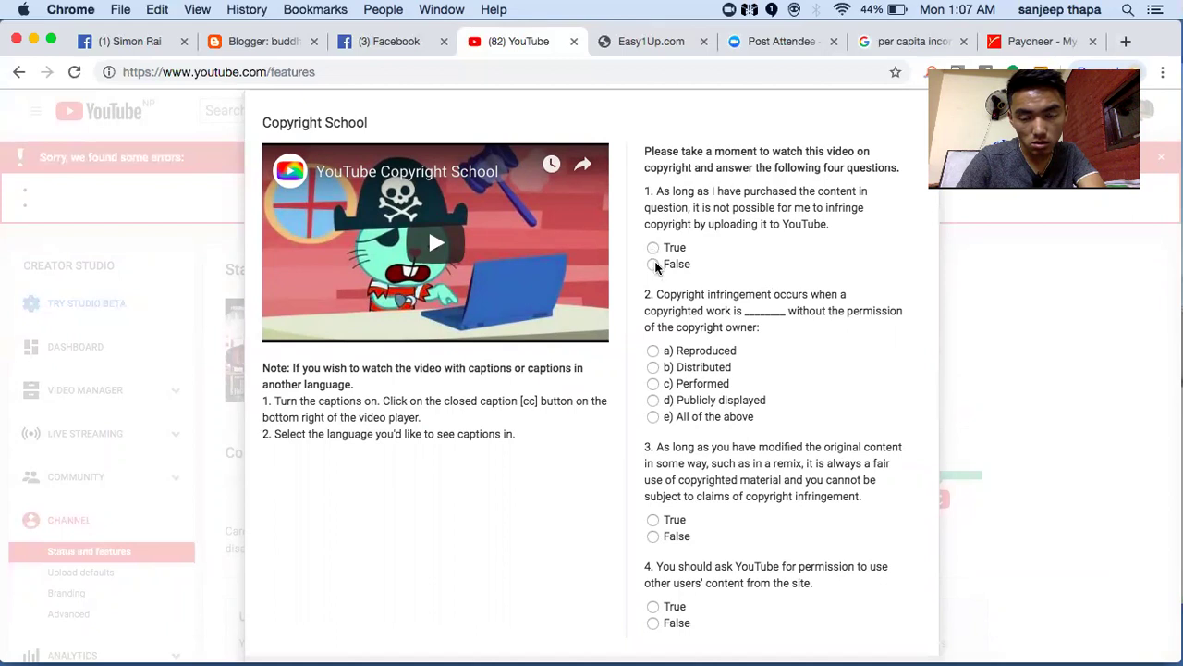
# Step: Answer questions 1–3 with False, Reproduced, and False
pyautogui.click(654, 265)
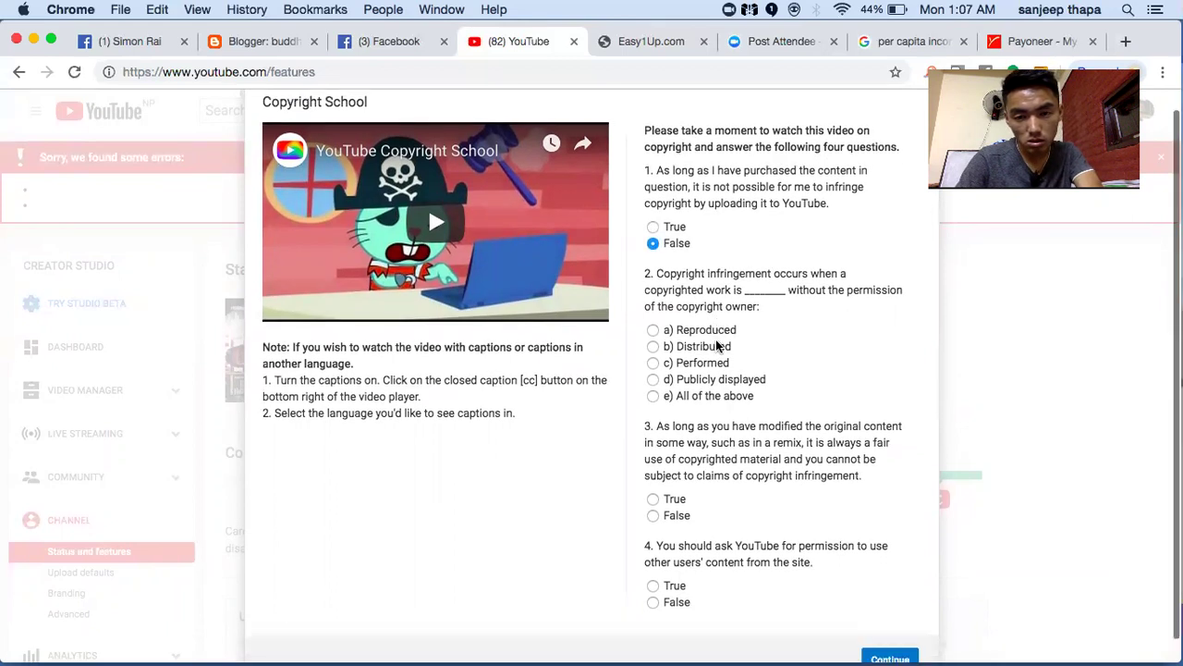
pyautogui.scroll(-1, 716, 343)
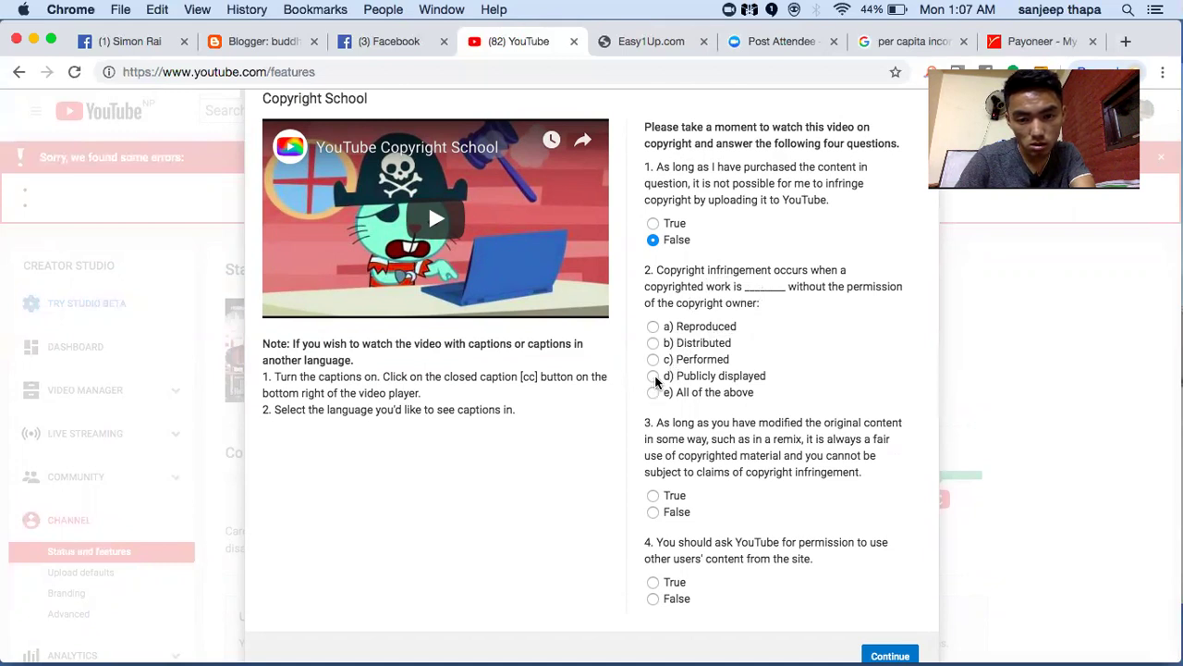
pyautogui.click(653, 328)
pyautogui.scroll(-1, 740, 434)
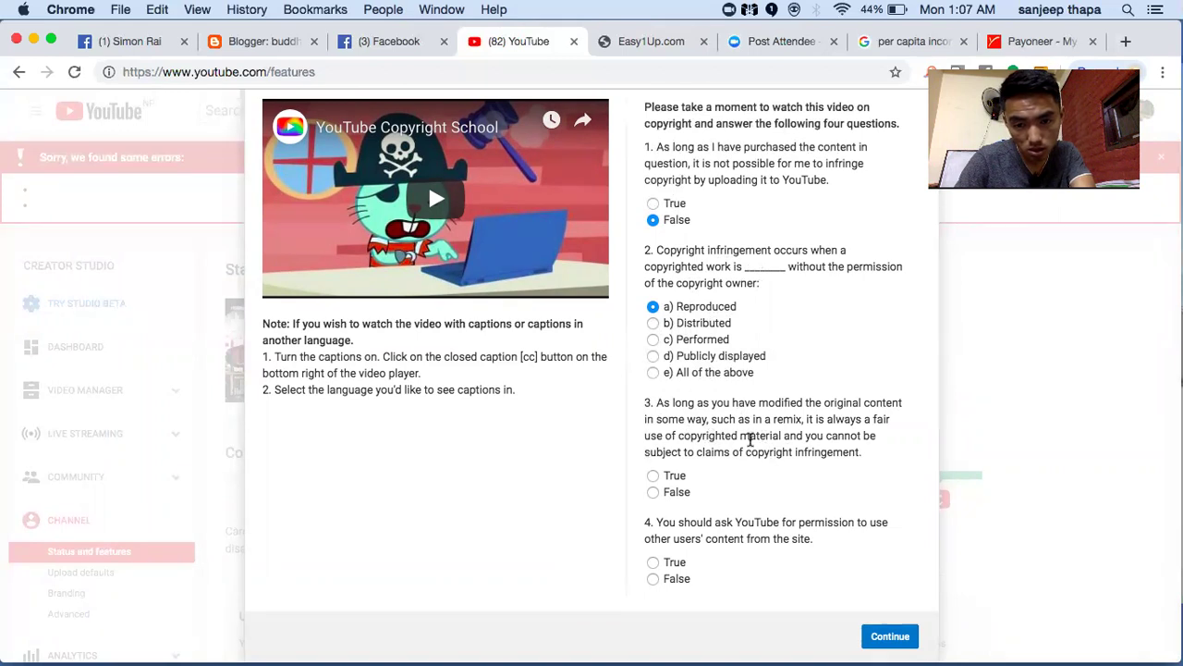
pyautogui.scroll(-1, 747, 438)
pyautogui.scroll(1, 750, 440)
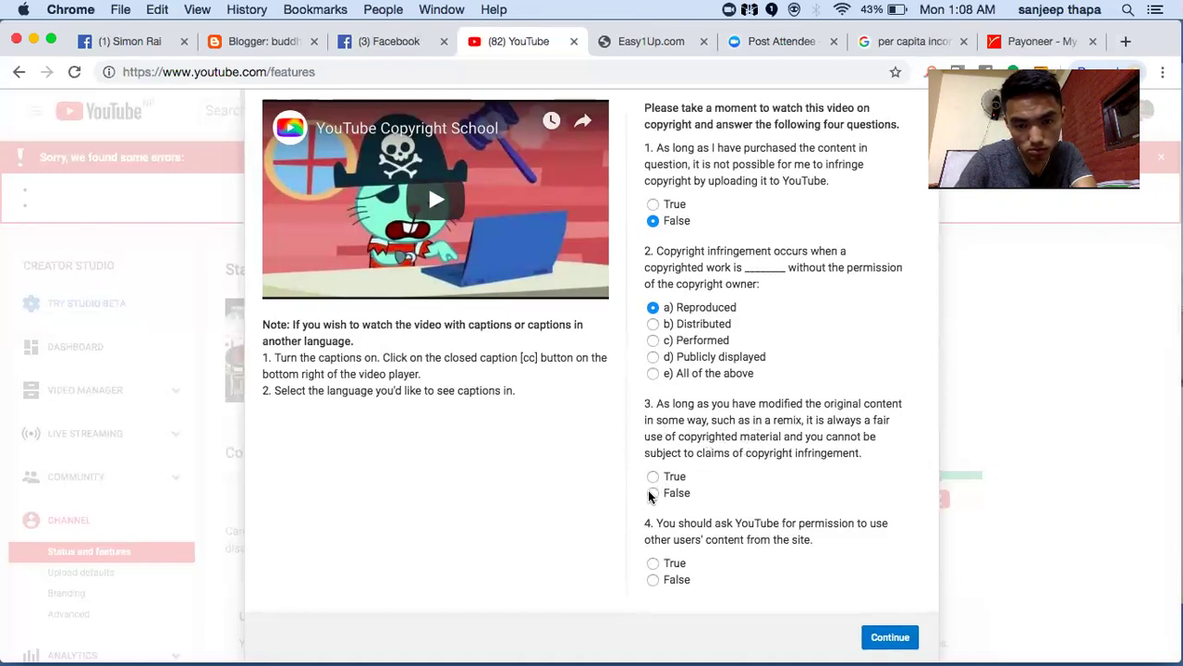
pyautogui.click(653, 493)
pyautogui.scroll(-1, 685, 518)
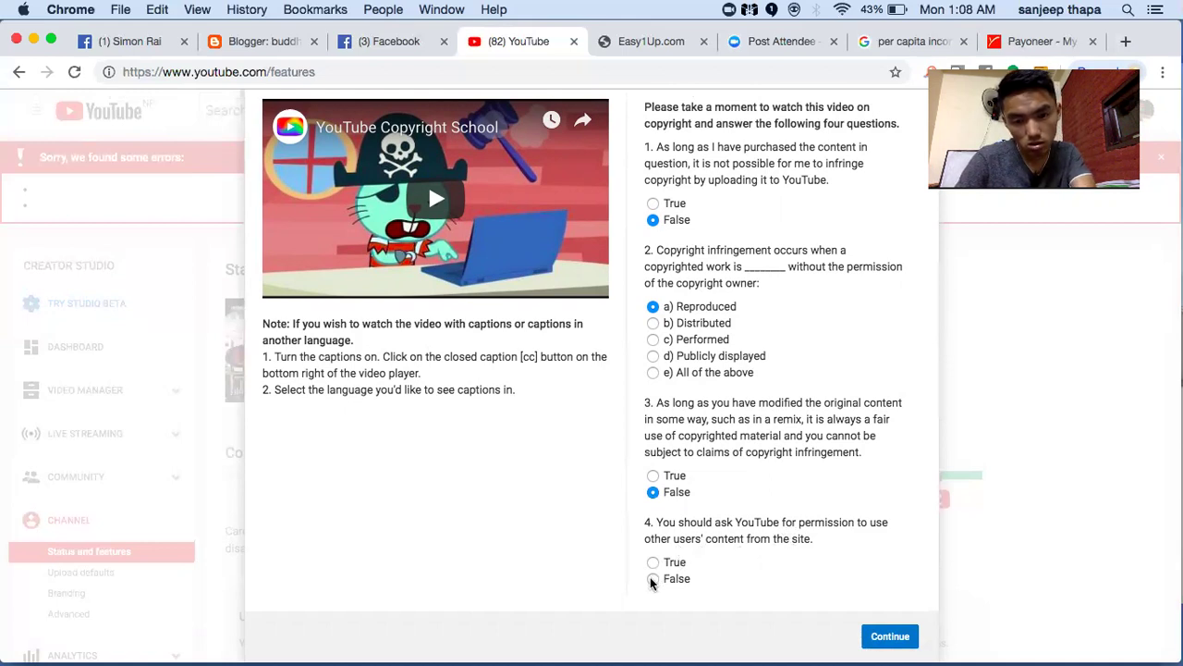
# Step: Submit the third attempt, review the evaluation, and continue out of the completed Copyright School
pyautogui.click(891, 637)
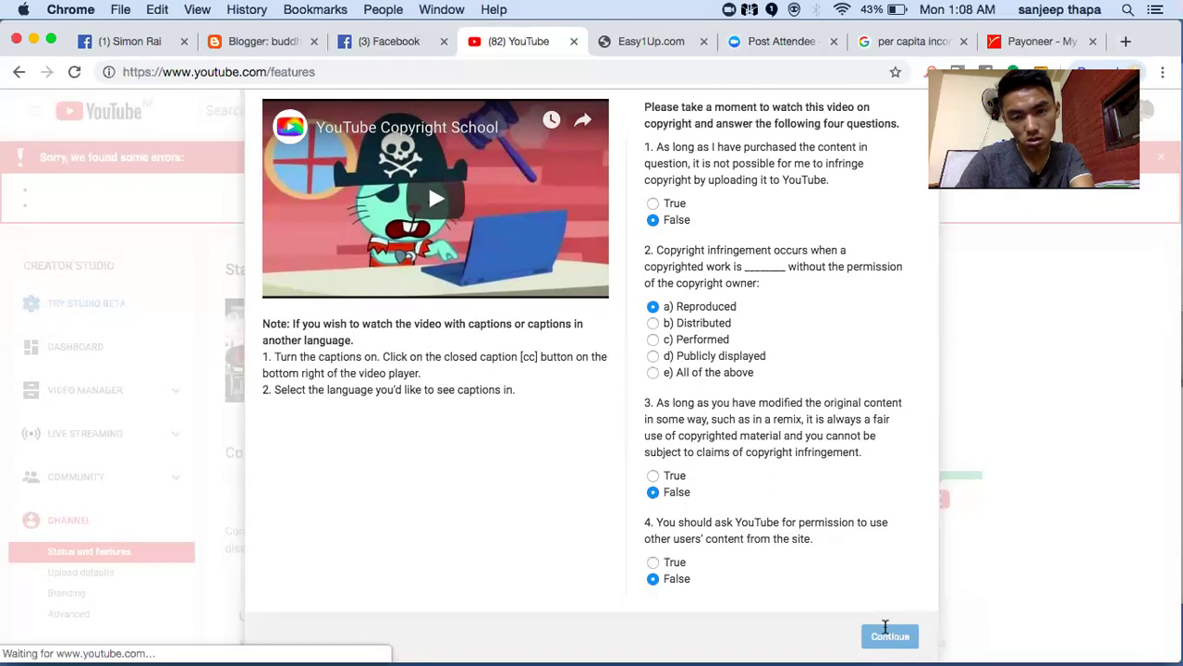
pyautogui.scroll(-2, 787, 562)
pyautogui.scroll(-3, 790, 547)
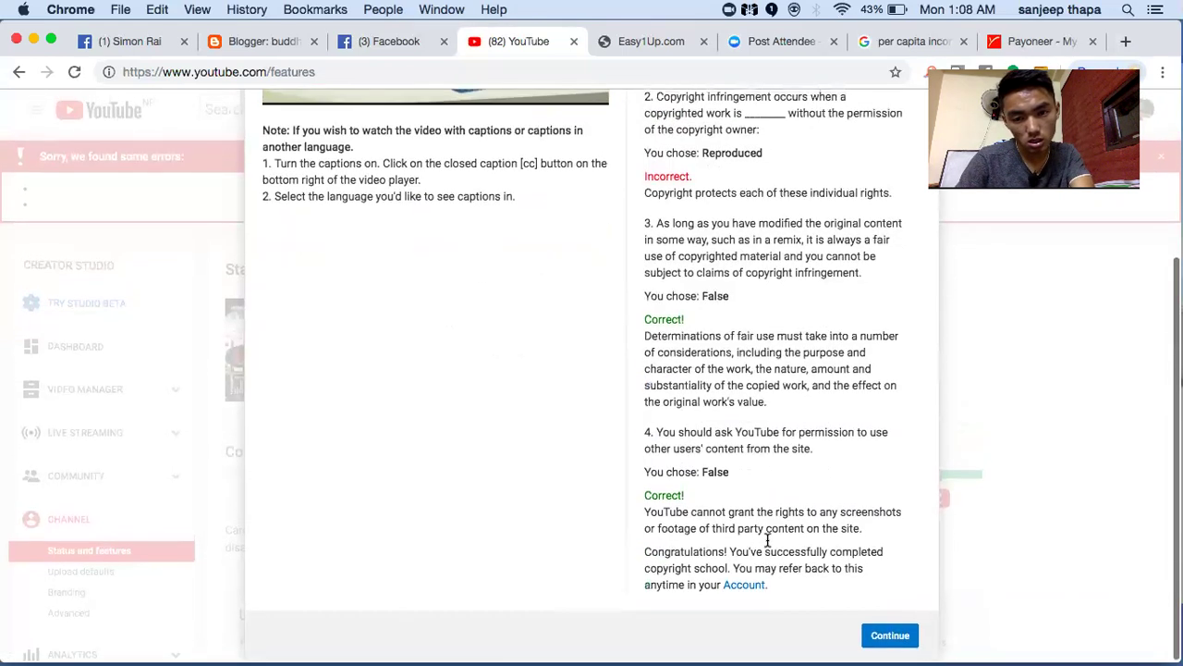
pyautogui.scroll(2, 766, 541)
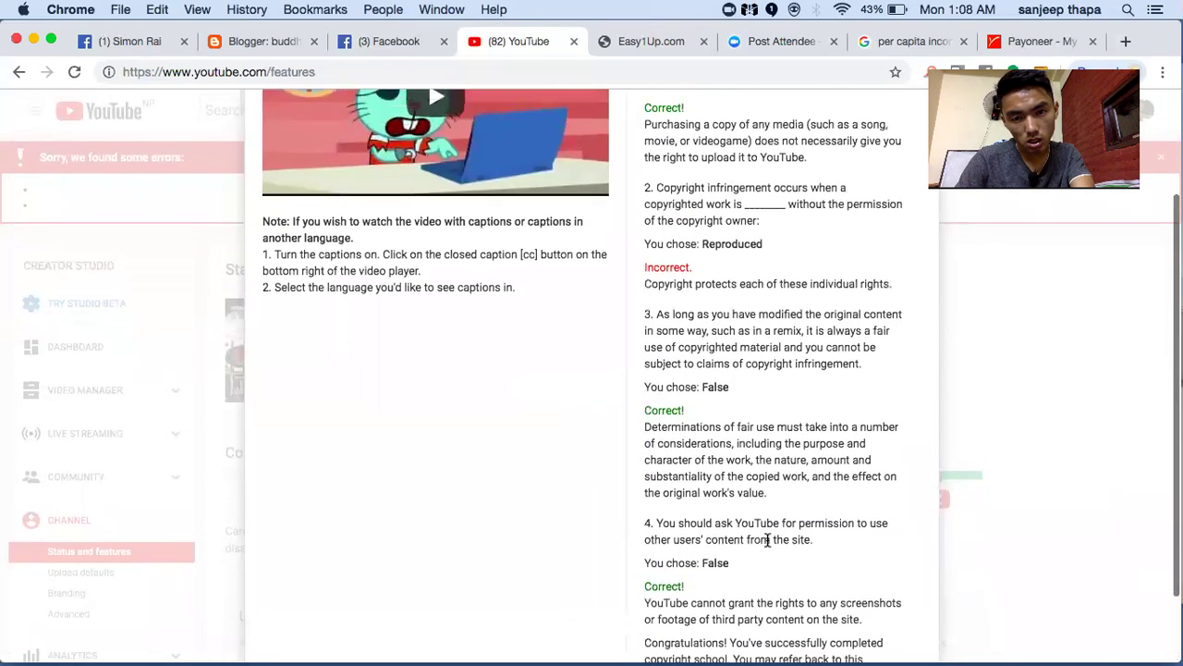
pyautogui.scroll(2, 767, 543)
pyautogui.scroll(1, 768, 546)
pyautogui.scroll(-5, 767, 544)
pyautogui.scroll(6, 768, 539)
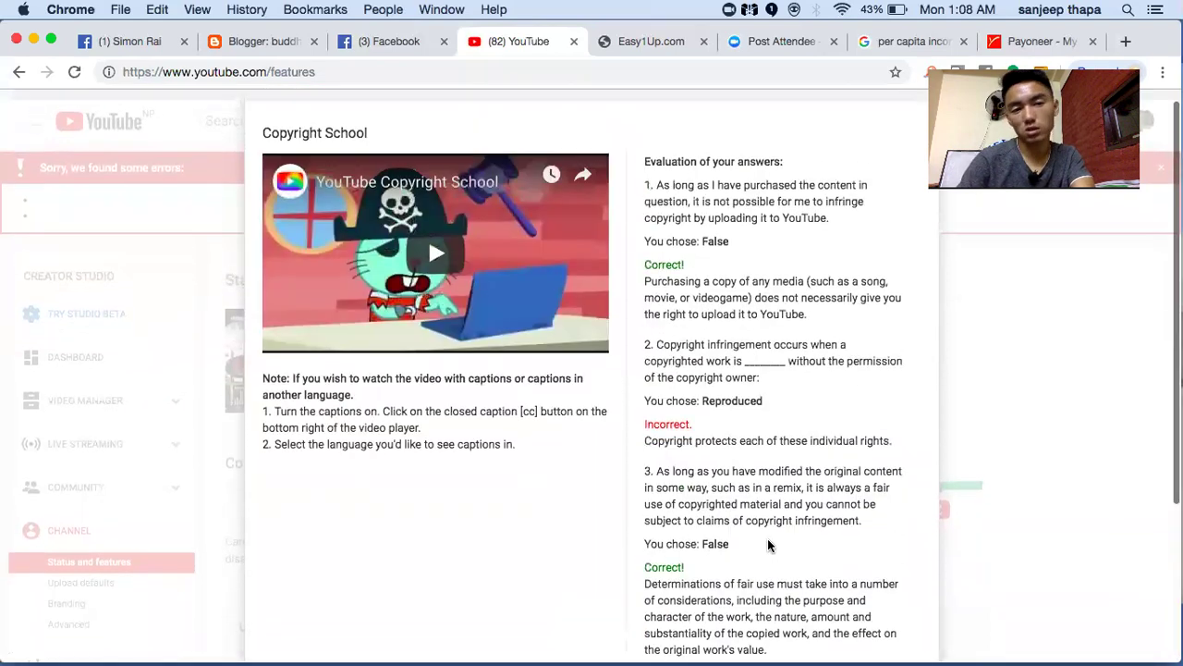
pyautogui.scroll(-3, 768, 538)
pyautogui.scroll(-3, 809, 572)
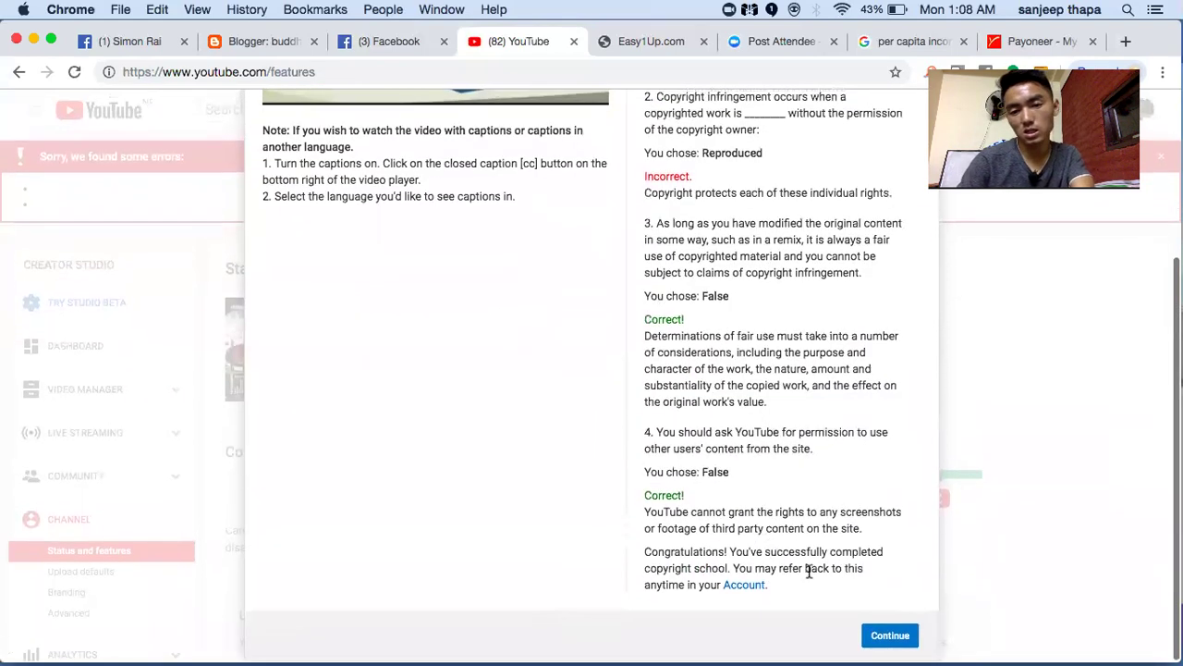
pyautogui.click(890, 640)
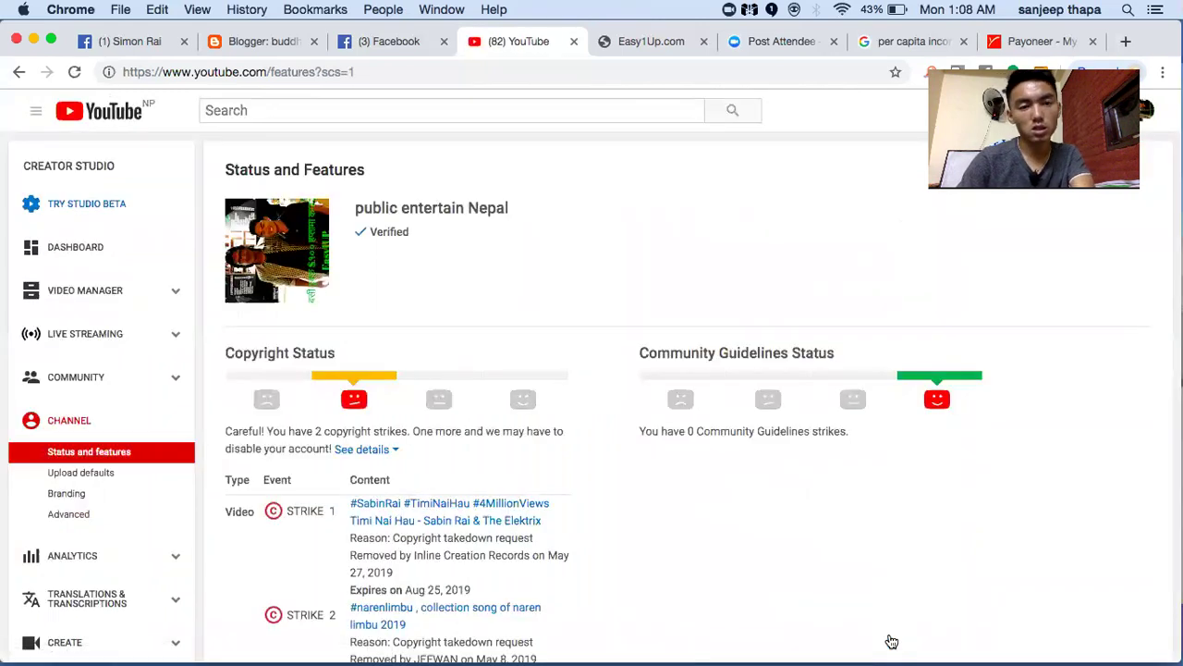
# Step: Review the two strikes expiring Aug 25 and Aug 6, then bring up the account menu
pyautogui.scroll(-5, 750, 638)
pyautogui.scroll(-2, 750, 610)
pyautogui.scroll(8, 751, 583)
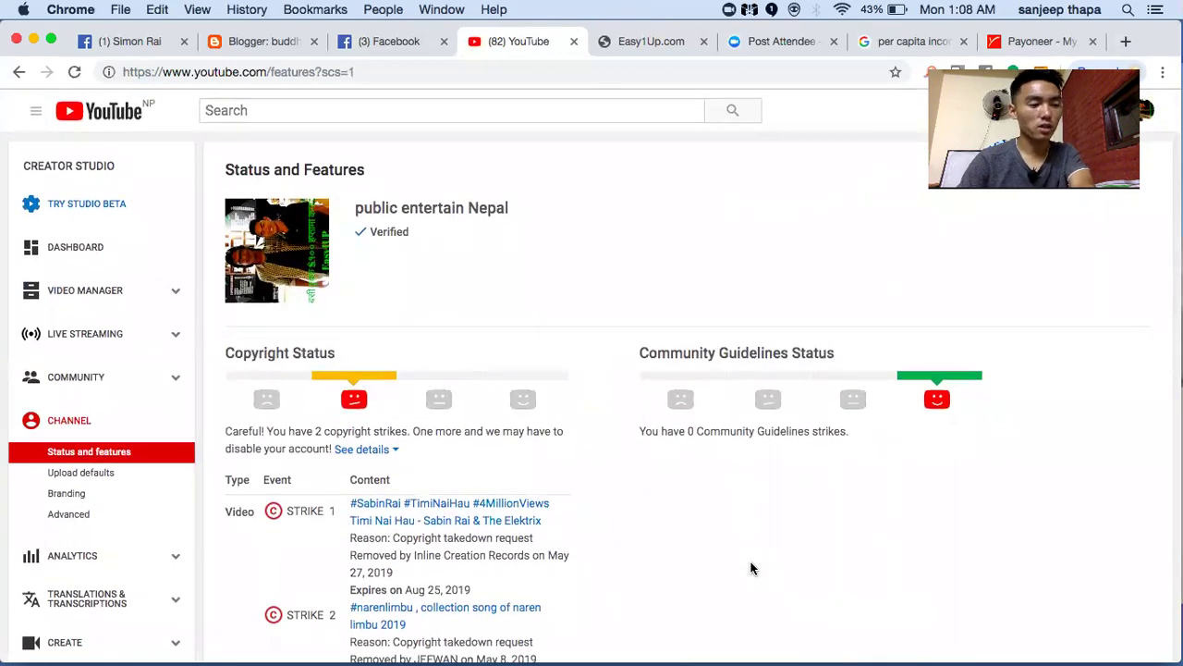
pyautogui.scroll(-5, 703, 457)
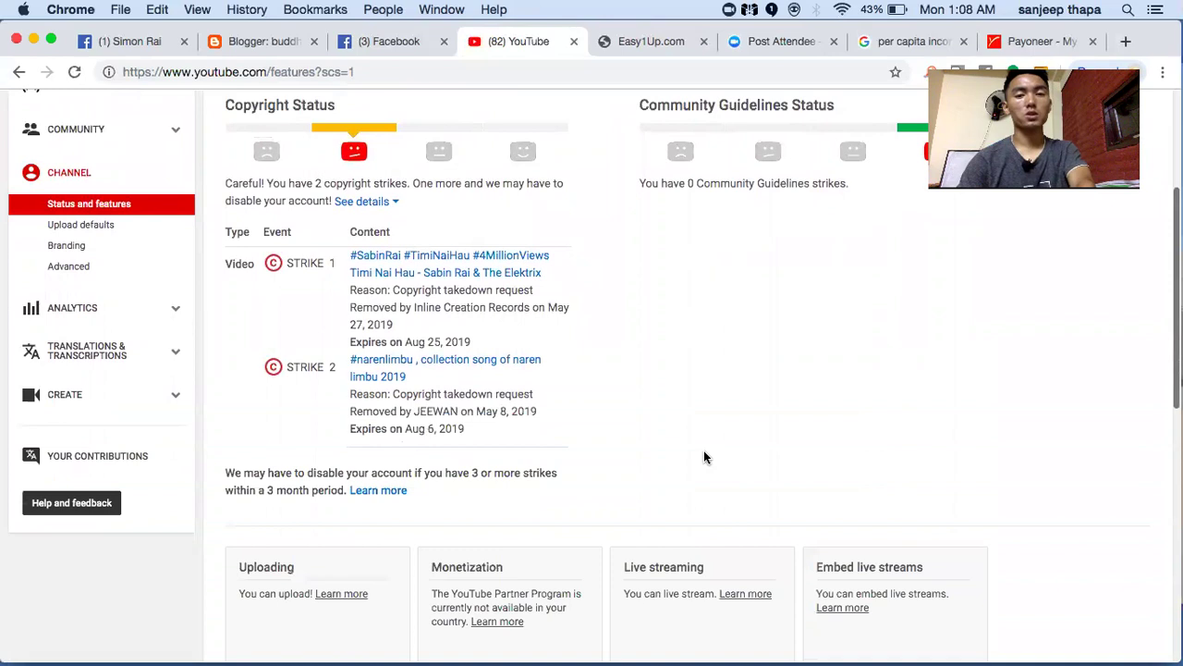
pyautogui.scroll(5, 702, 457)
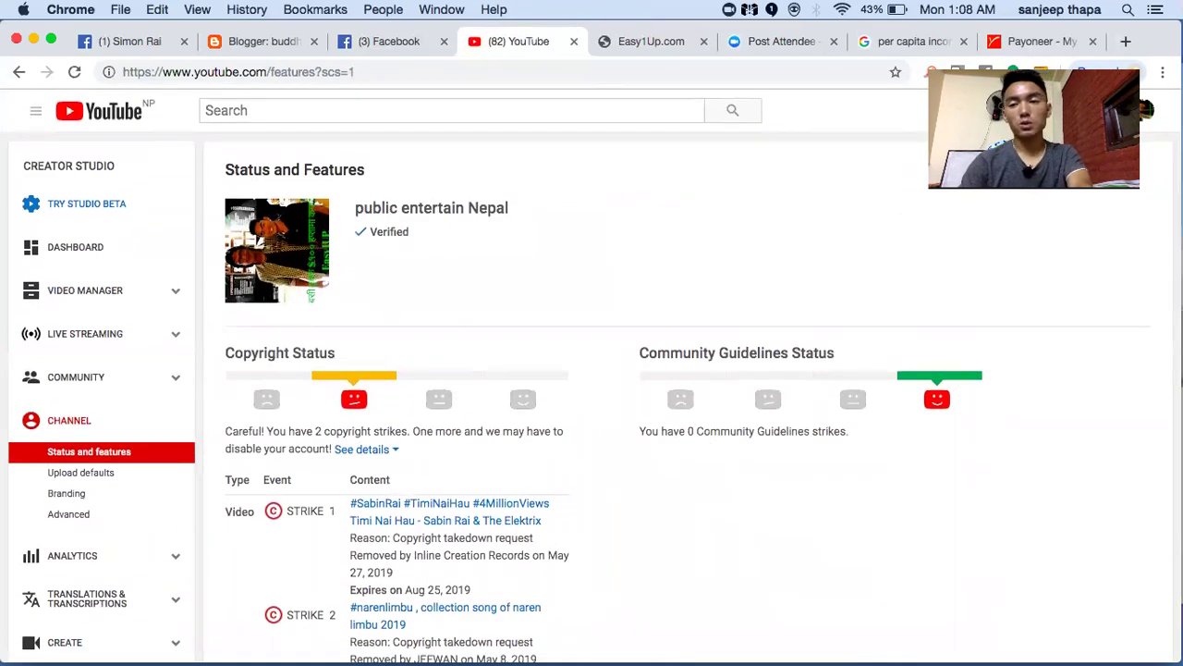
pyautogui.click(1145, 110)
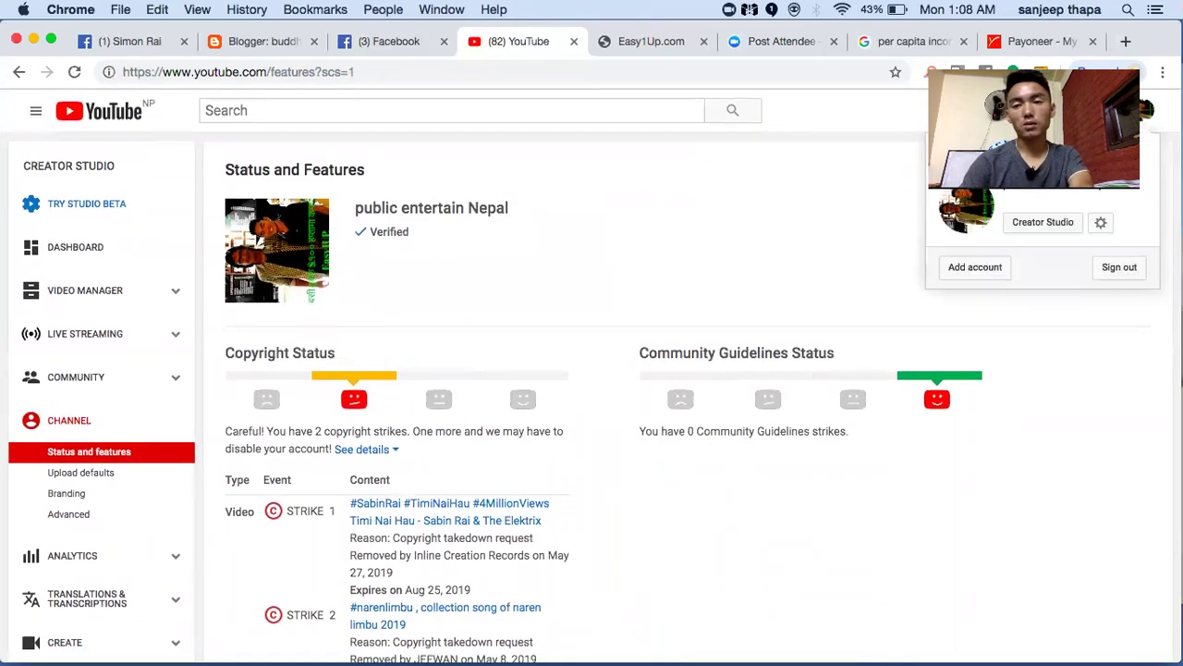
# Step: Open the Creator Studio dashboard and browse its recent videos, analytics, tips and comments
pyautogui.click(1045, 225)
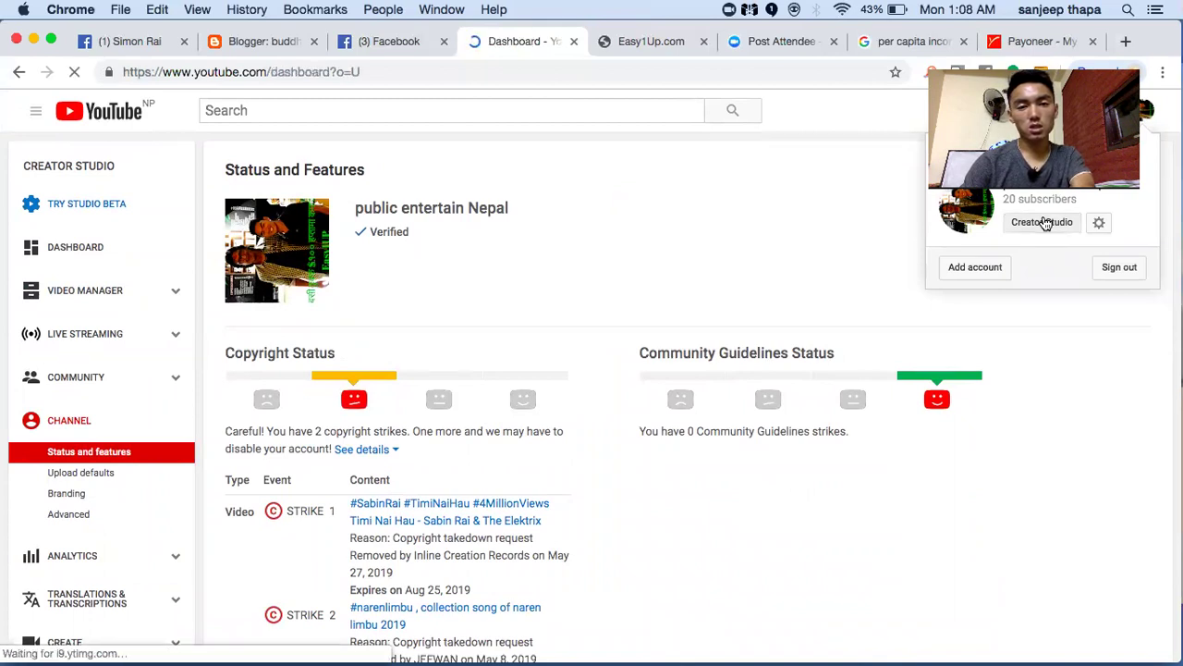
pyautogui.scroll(-1, 515, 383)
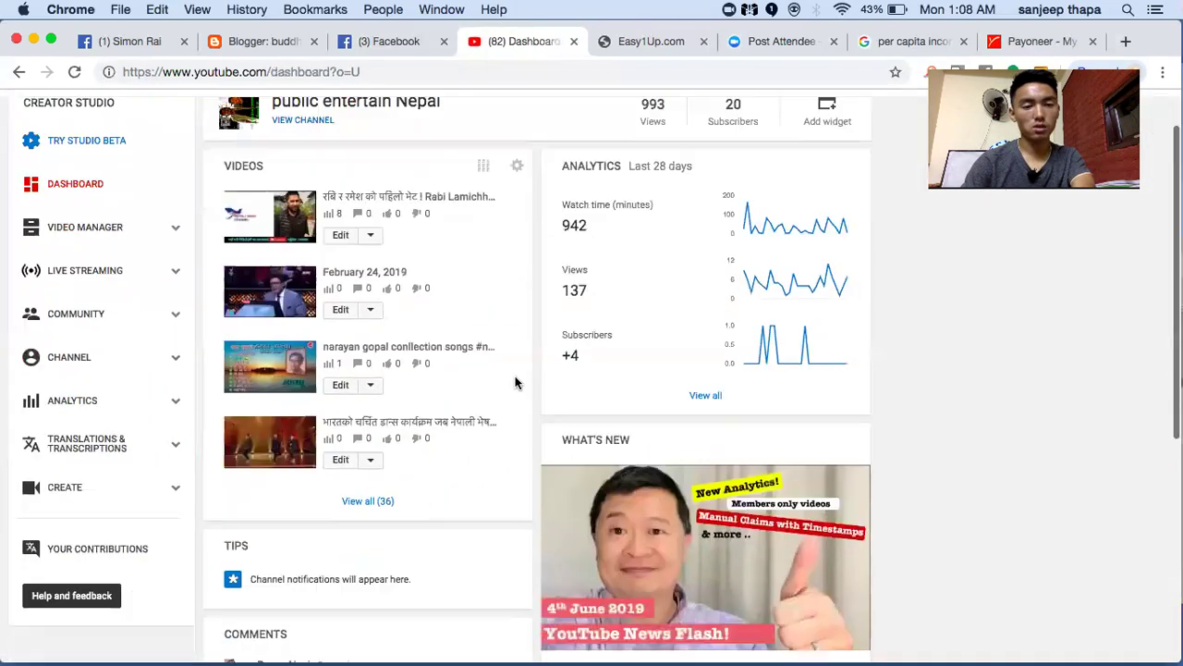
pyautogui.scroll(-2, 515, 383)
pyautogui.scroll(3, 515, 383)
pyautogui.scroll(-3, 515, 382)
pyautogui.scroll(3, 515, 383)
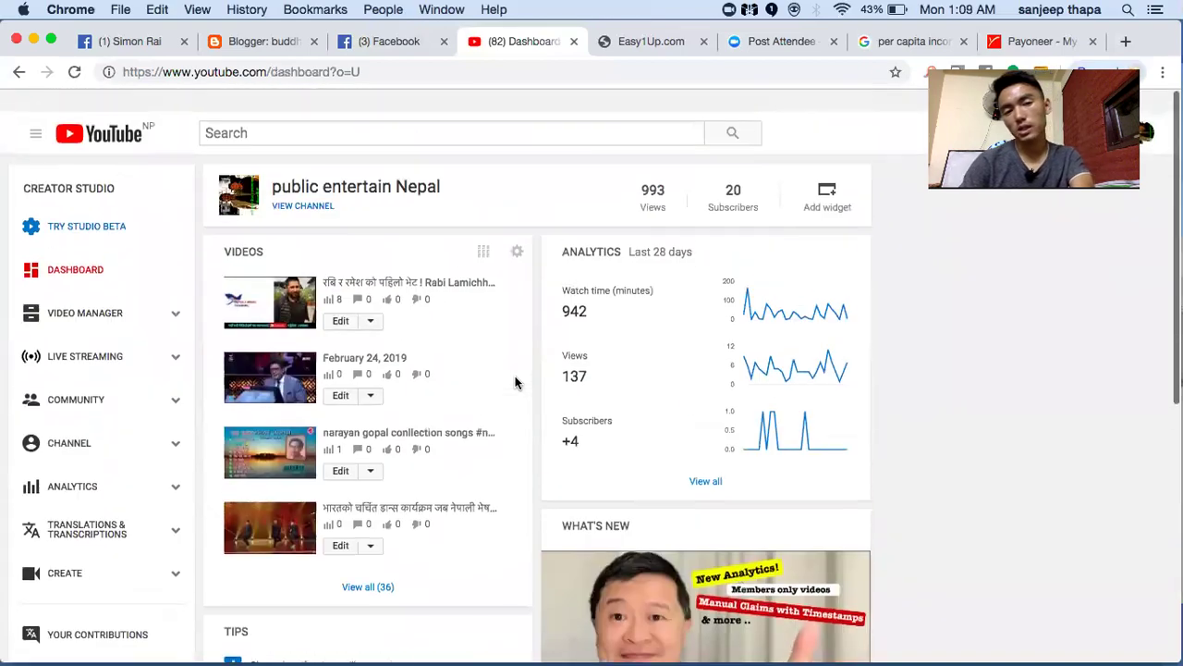
pyautogui.scroll(-2, 515, 383)
pyautogui.scroll(2, 515, 383)
pyautogui.scroll(-2, 647, 359)
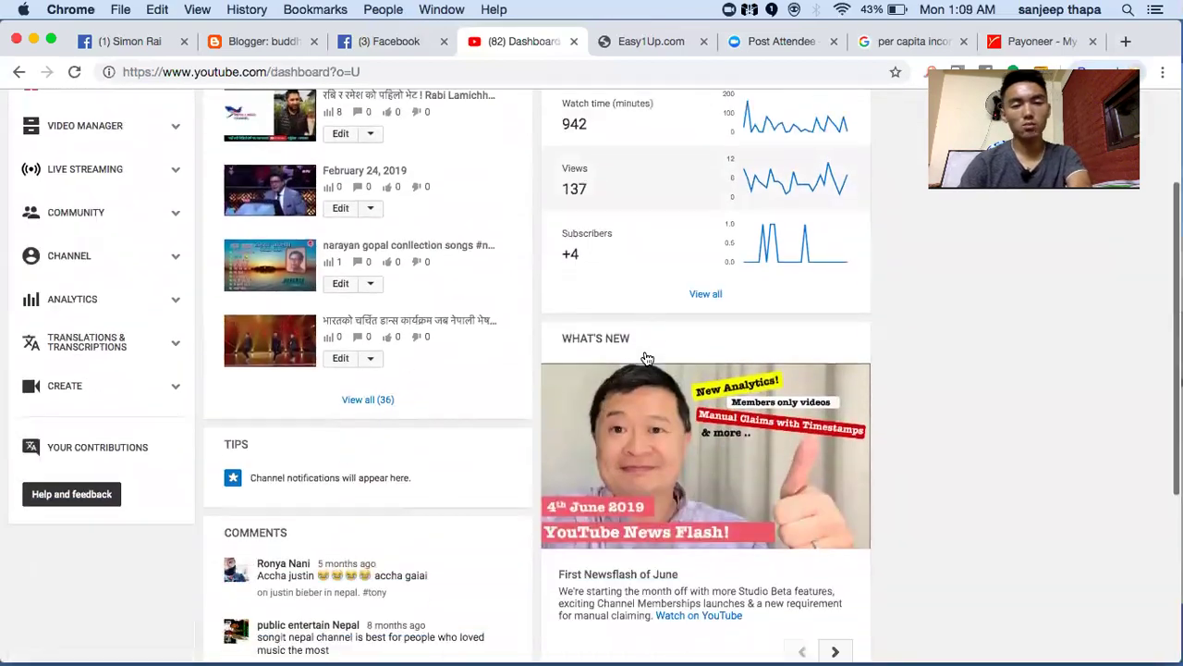
pyautogui.scroll(-1, 647, 359)
pyautogui.scroll(3, 648, 359)
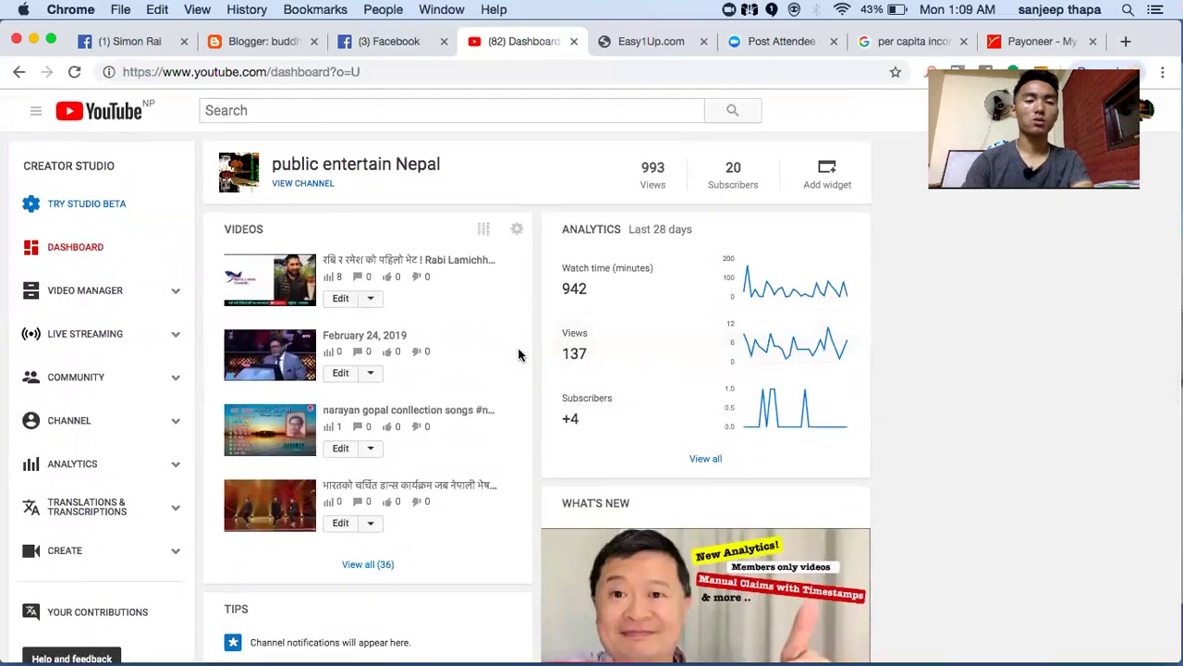
pyautogui.scroll(-1, 518, 355)
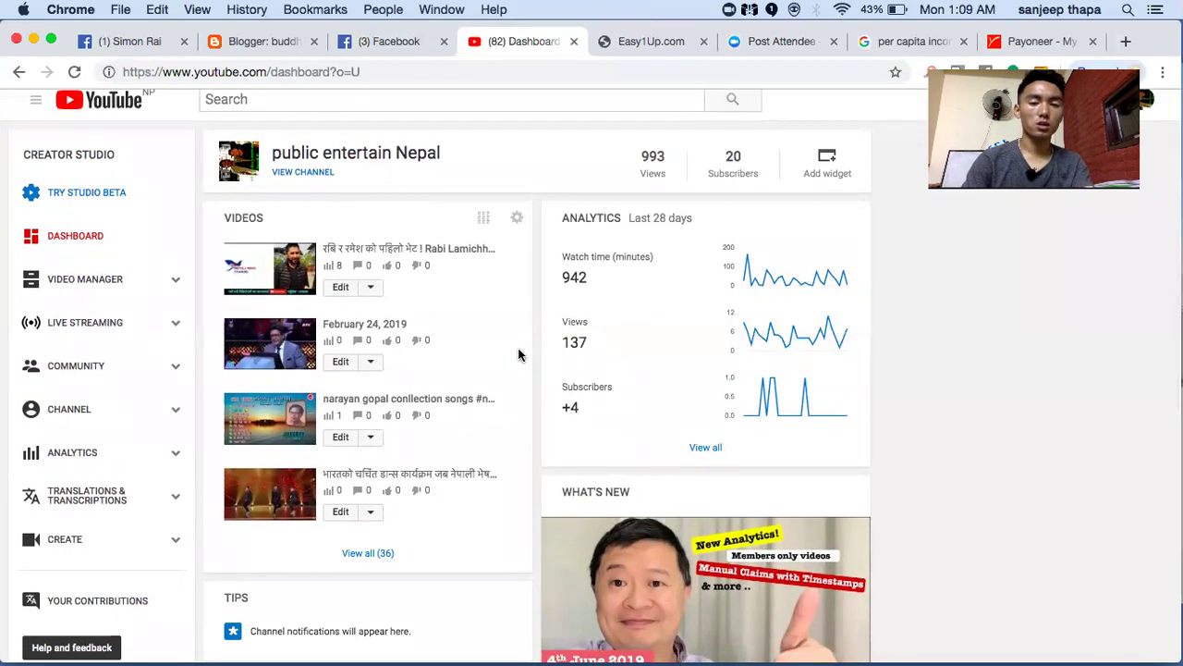
pyautogui.scroll(-2, 518, 354)
pyautogui.scroll(-7, 519, 354)
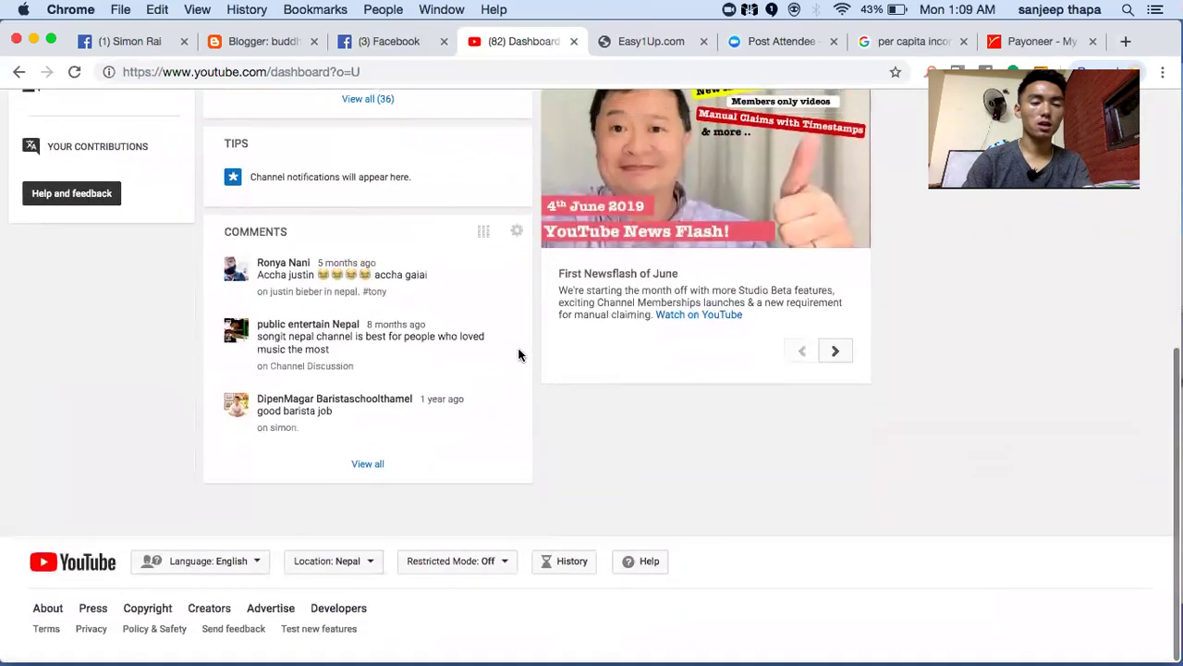
pyautogui.scroll(1, 518, 354)
pyautogui.scroll(2, 518, 355)
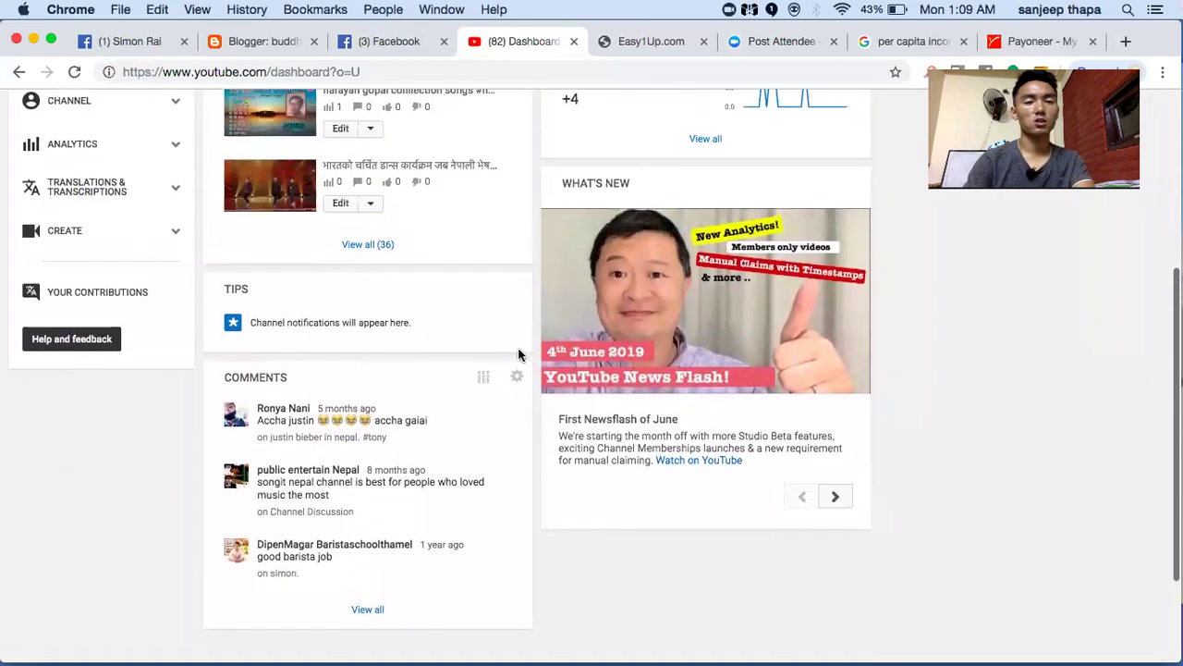
pyautogui.scroll(1, 518, 354)
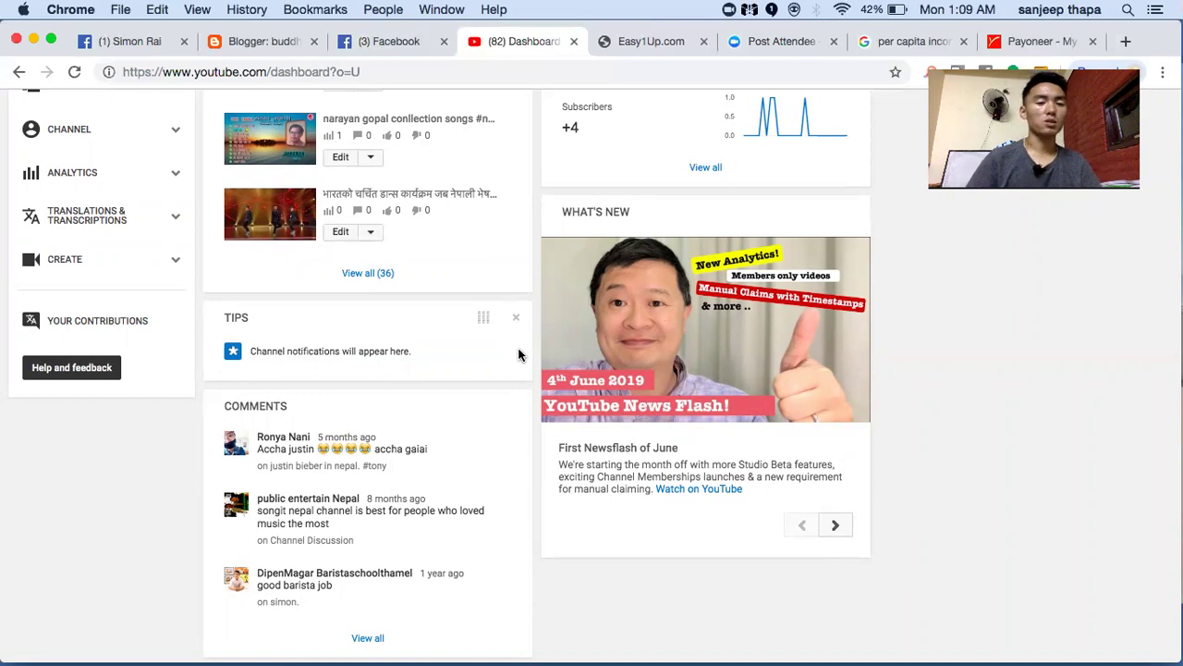
# Step: Reload the Creator Studio dashboard with Cmd+R
pyautogui.scroll(3, 502, 530)
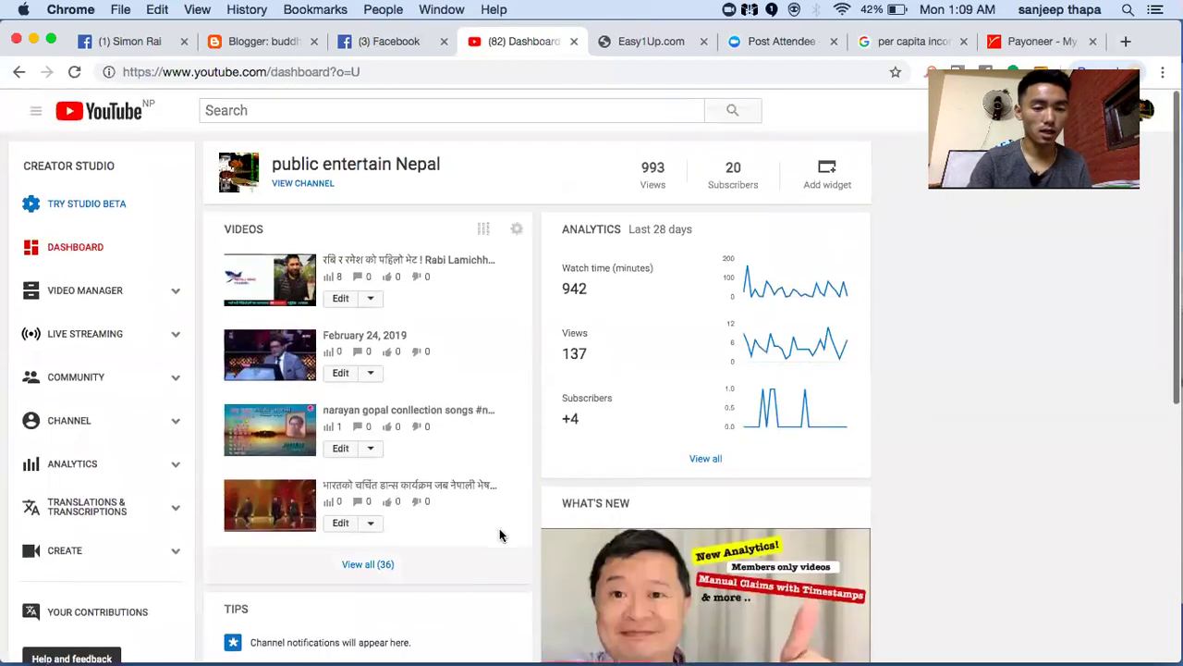
pyautogui.scroll(-3, 502, 531)
pyautogui.scroll(-2, 500, 535)
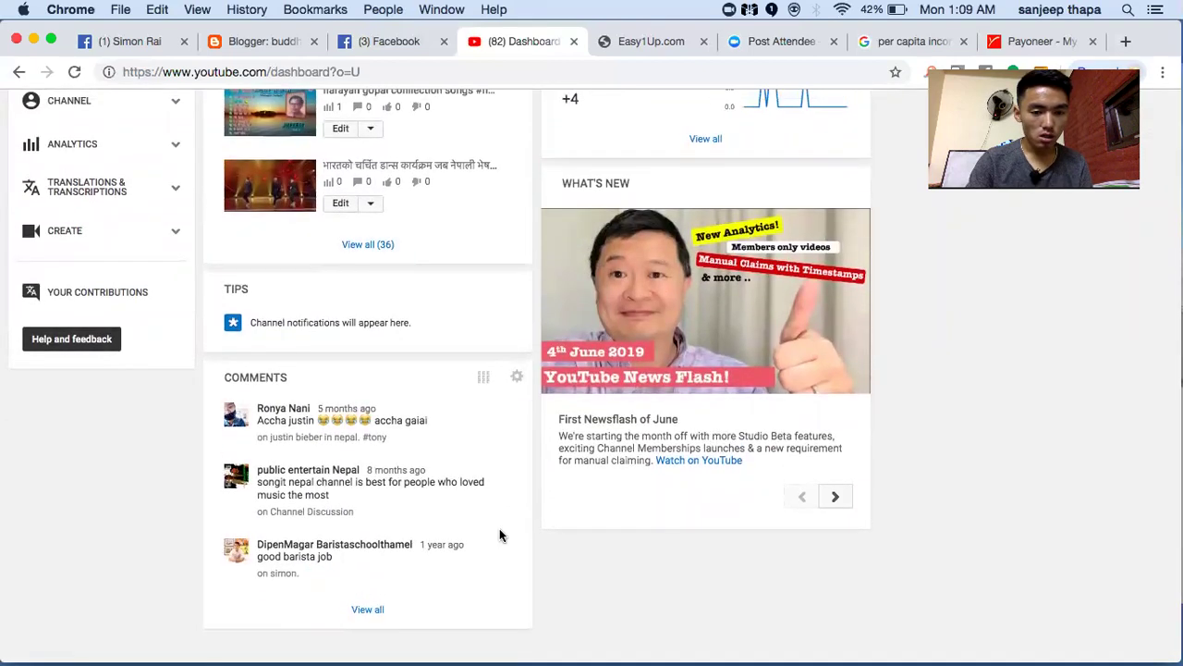
pyautogui.press('super+r')
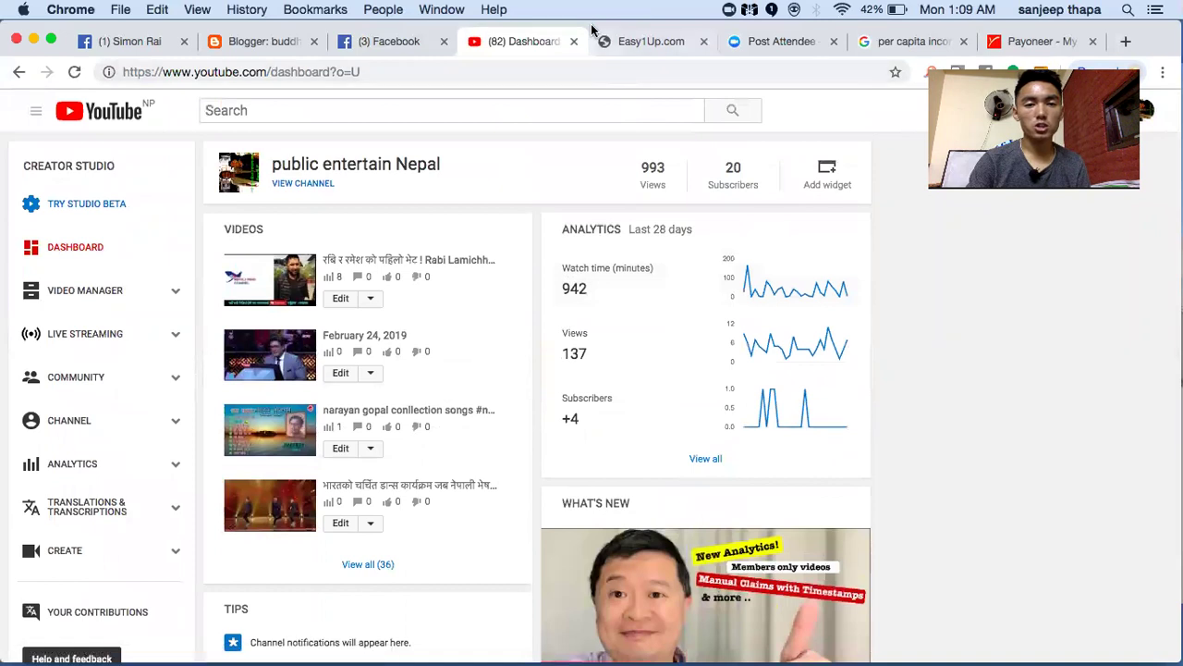